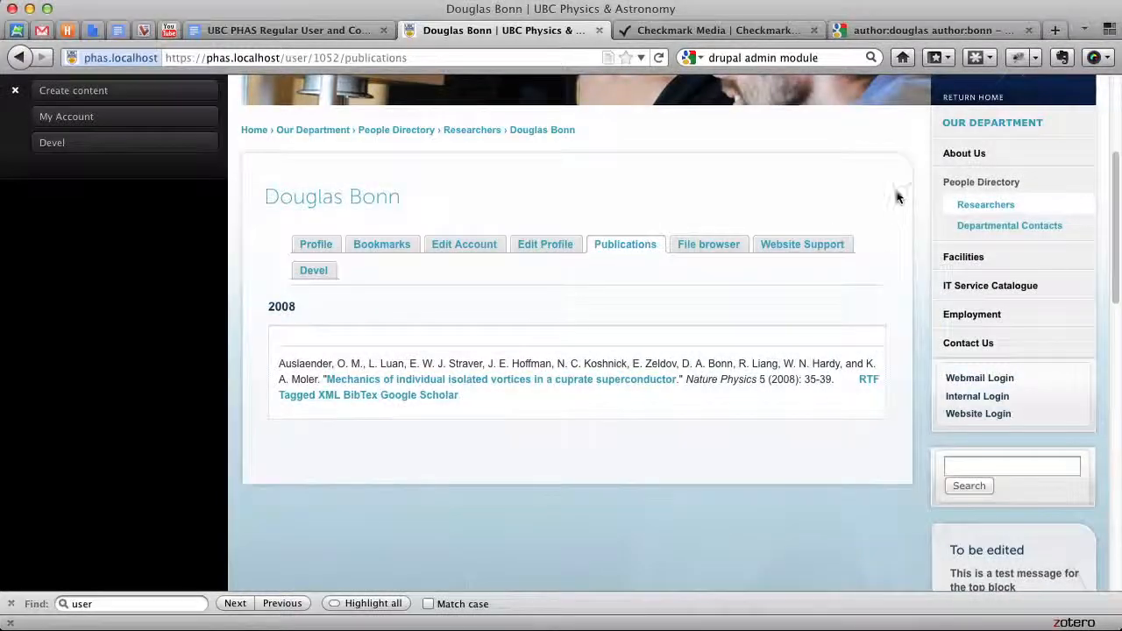
- Switch to Google Scholar and run an advanced search for articles written by the researcher, across all subject areas
click(920, 33)
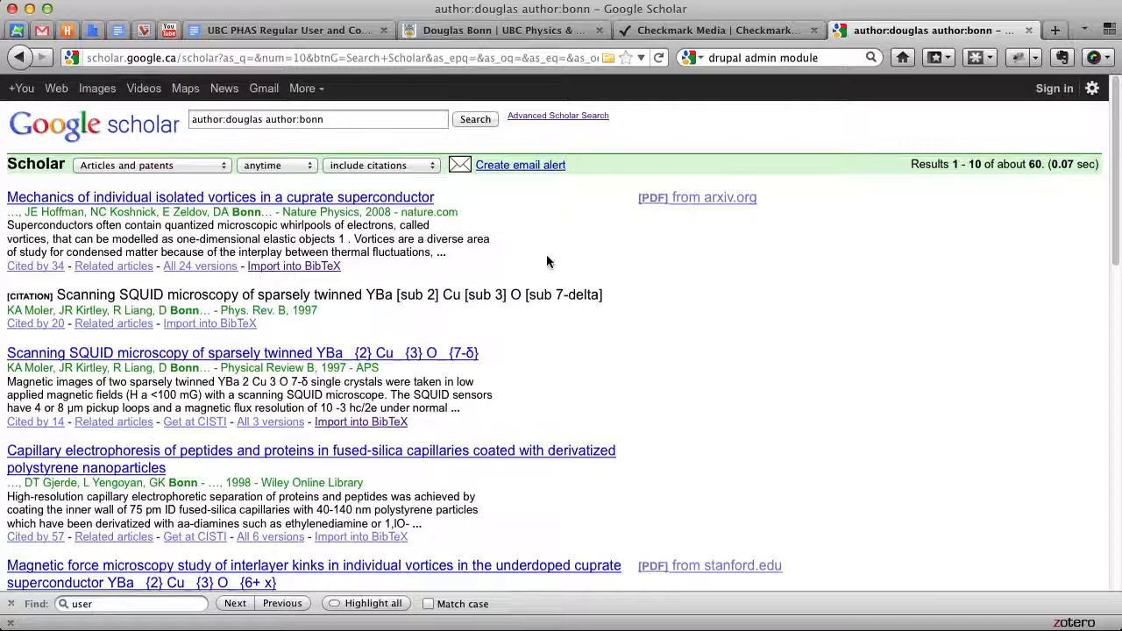
click(539, 115)
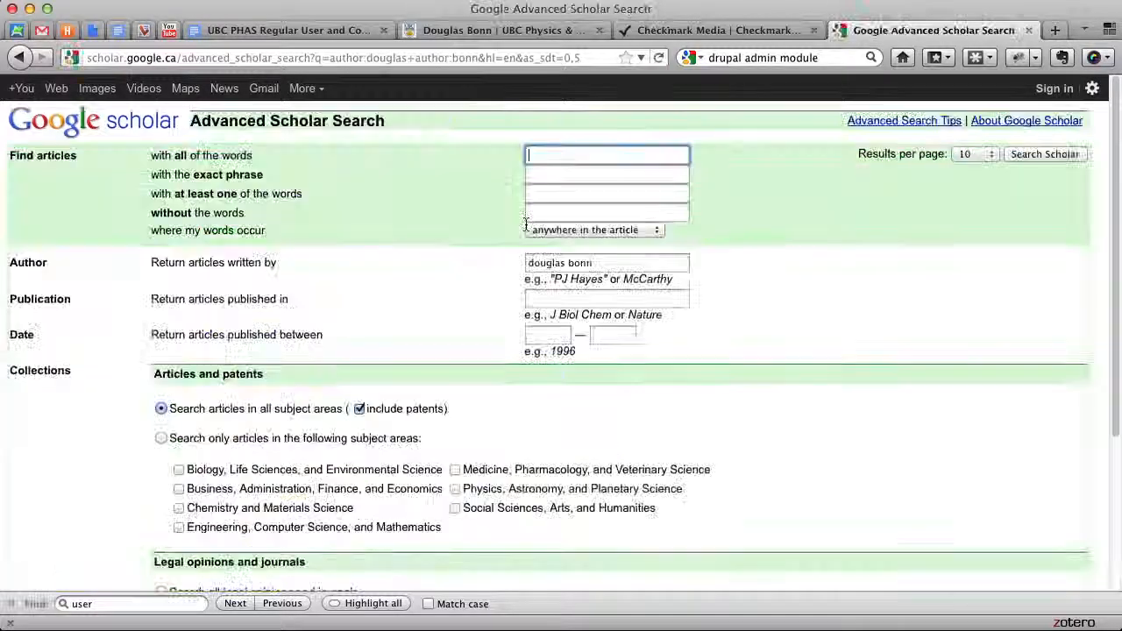
click(578, 267)
scroll(258, 506, down, 3)
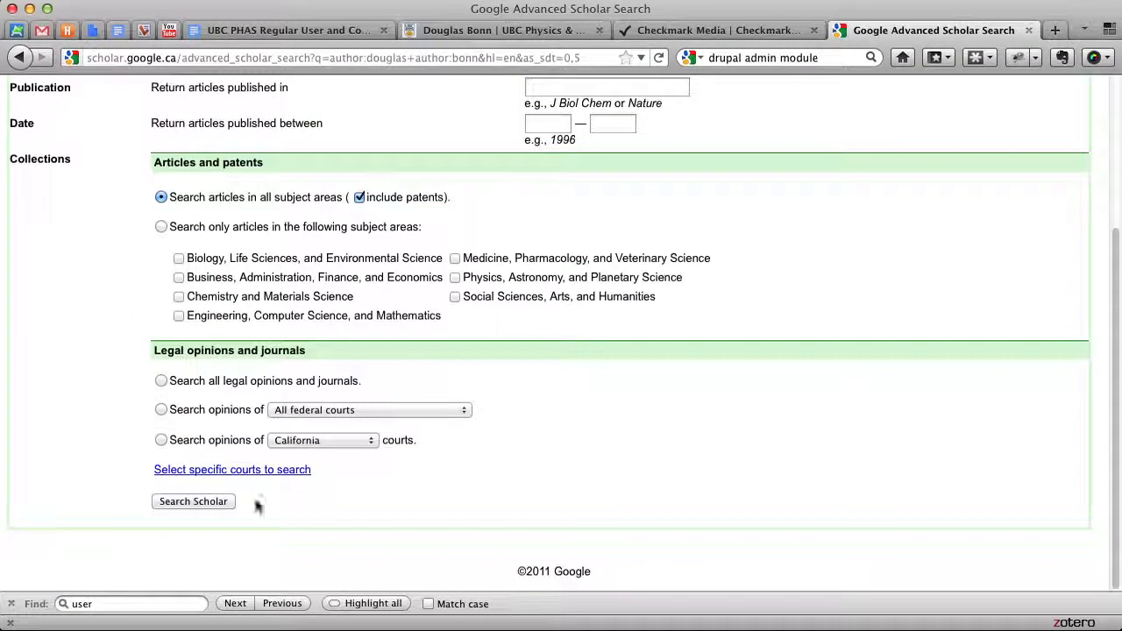
click(195, 502)
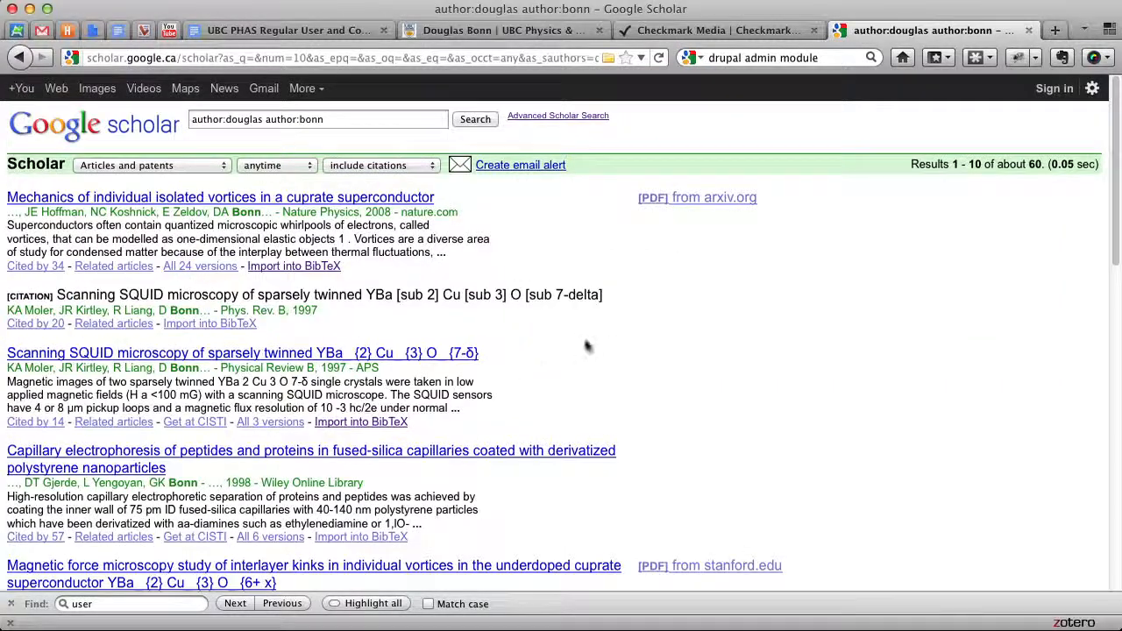
scroll(815, 396, down, 3)
scroll(824, 392, up, 3)
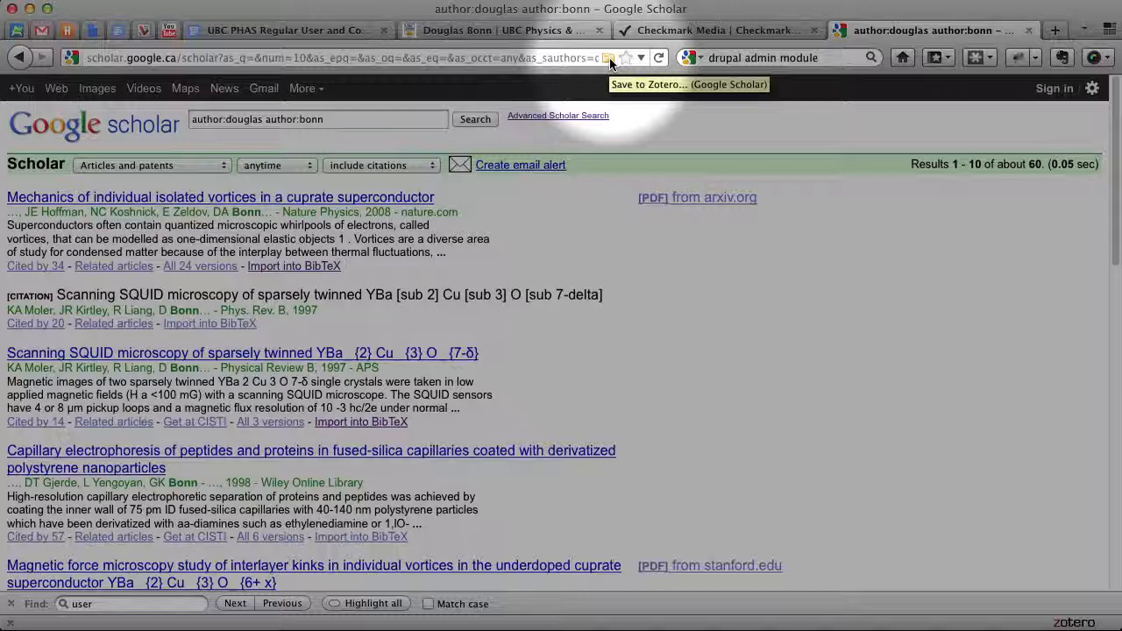
- Save the "Scanning SQUID microscopy" (APS) and "Magnetic force microscopy study of interlayer kinks" articles from the search results to the Zotero library
click(609, 58)
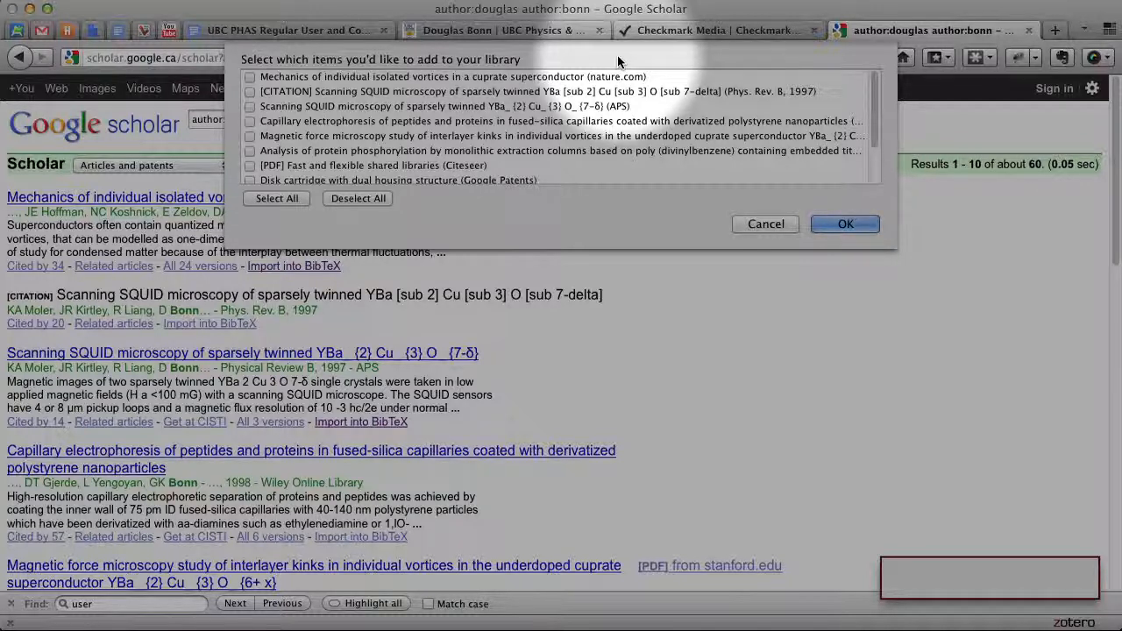
click(250, 106)
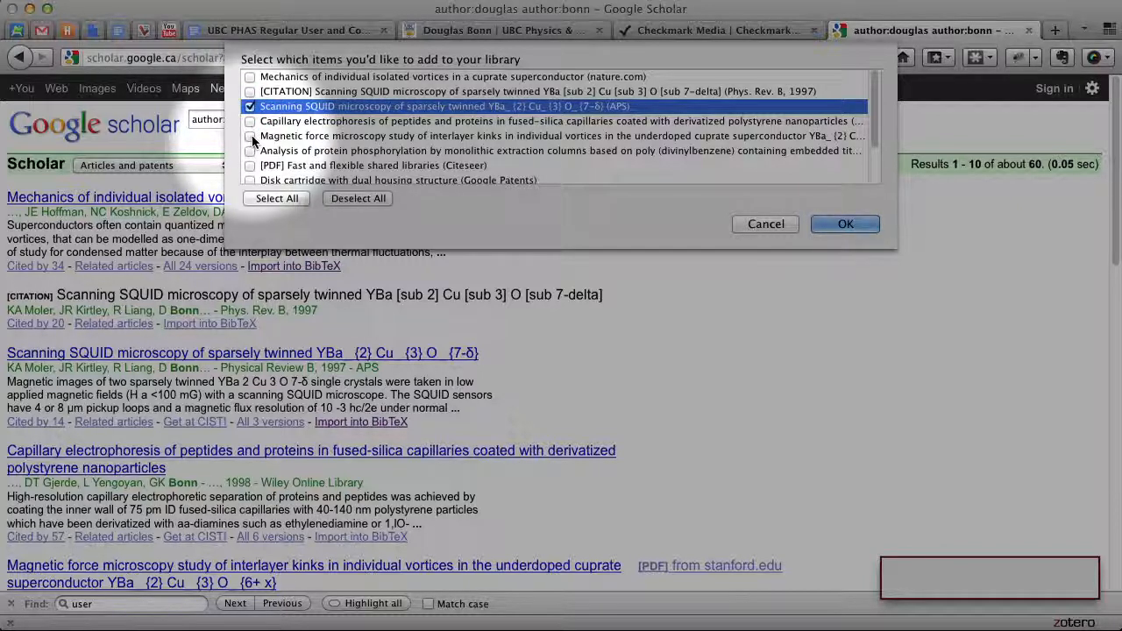
scroll(254, 138, down, 3)
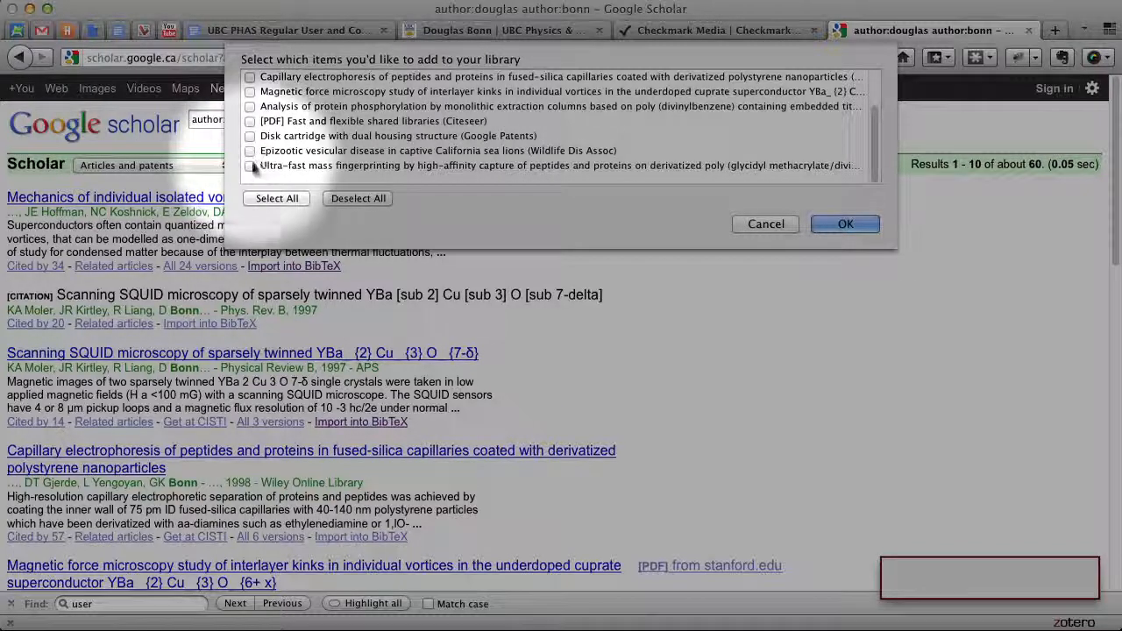
scroll(254, 149, up, 3)
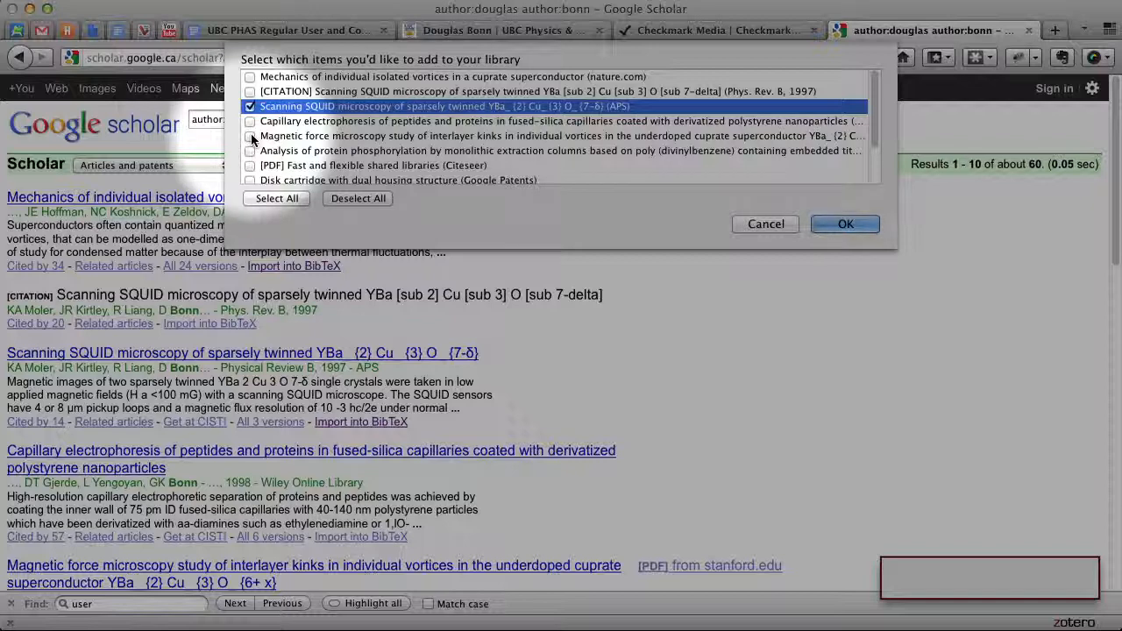
click(251, 137)
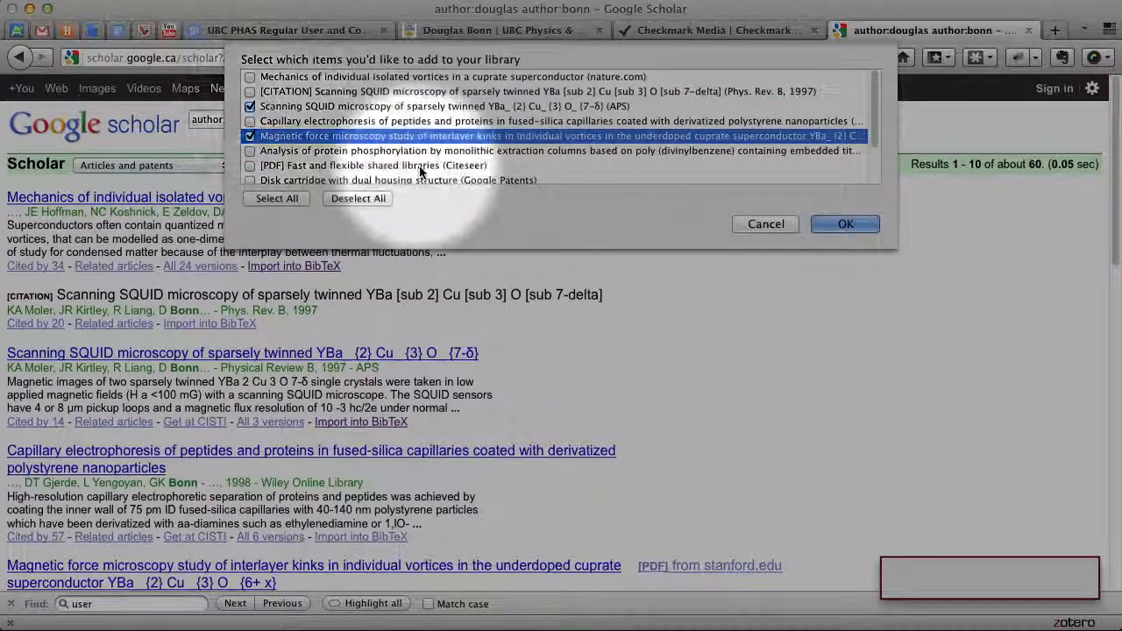
click(826, 225)
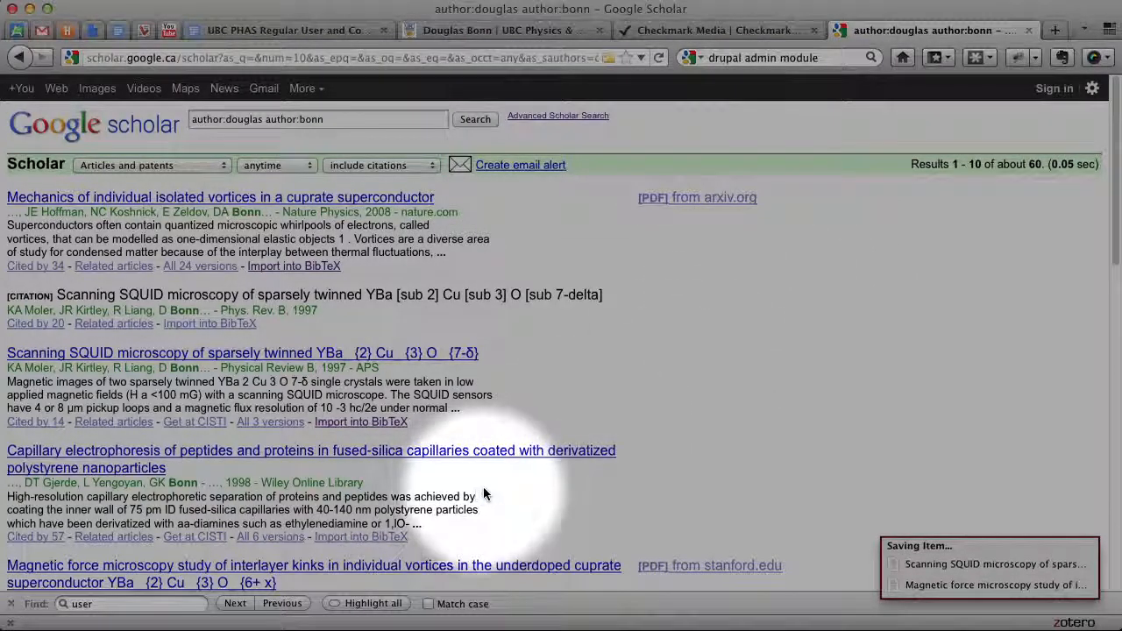
- Review the details of the two saved articles in the Zotero library, and close the library
scroll(560, 474, down, 3)
scroll(847, 502, down, 3)
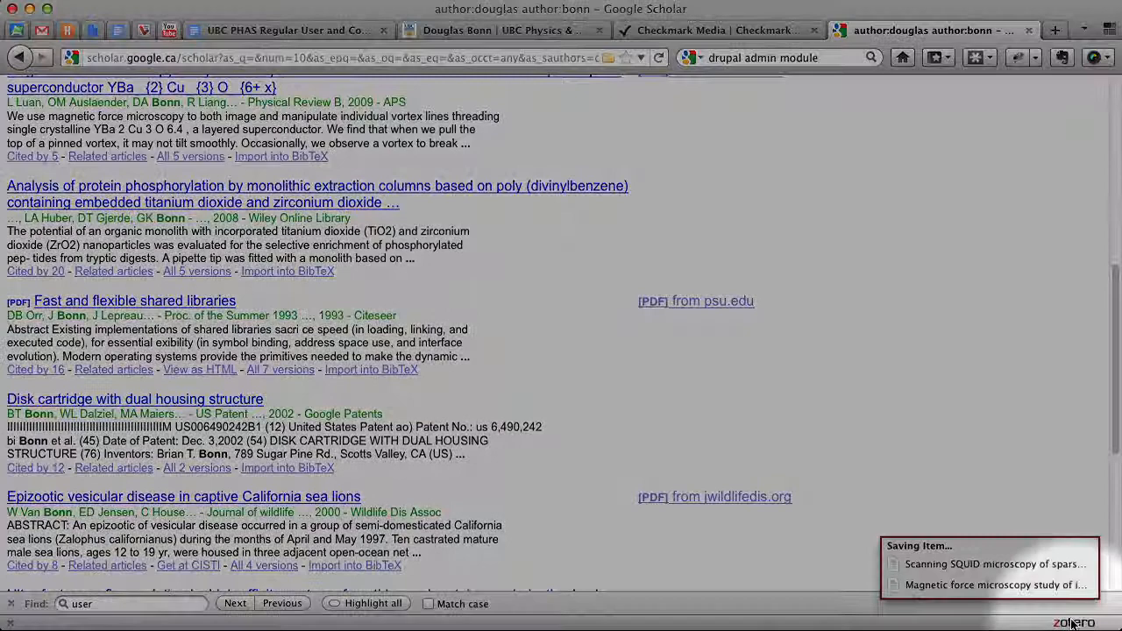
click(1073, 622)
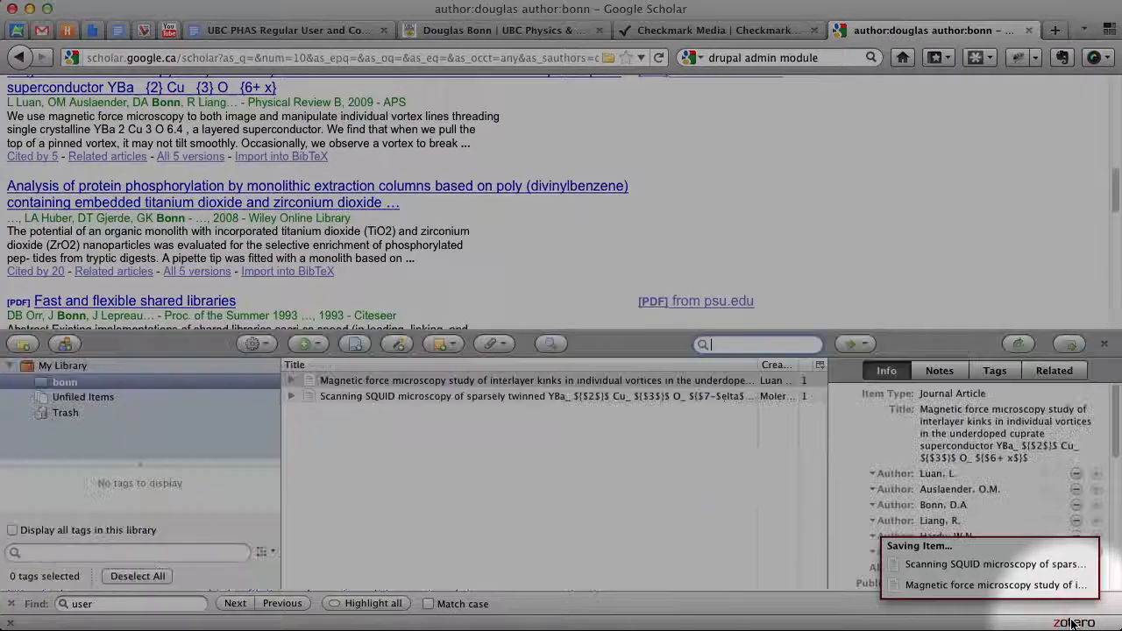
click(442, 398)
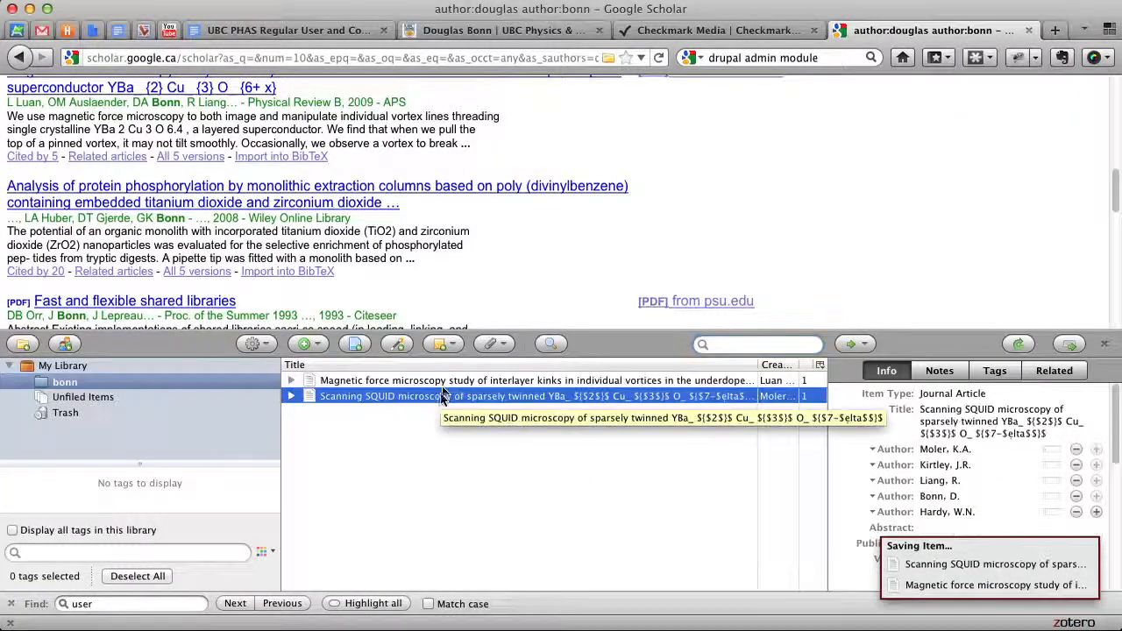
click(450, 381)
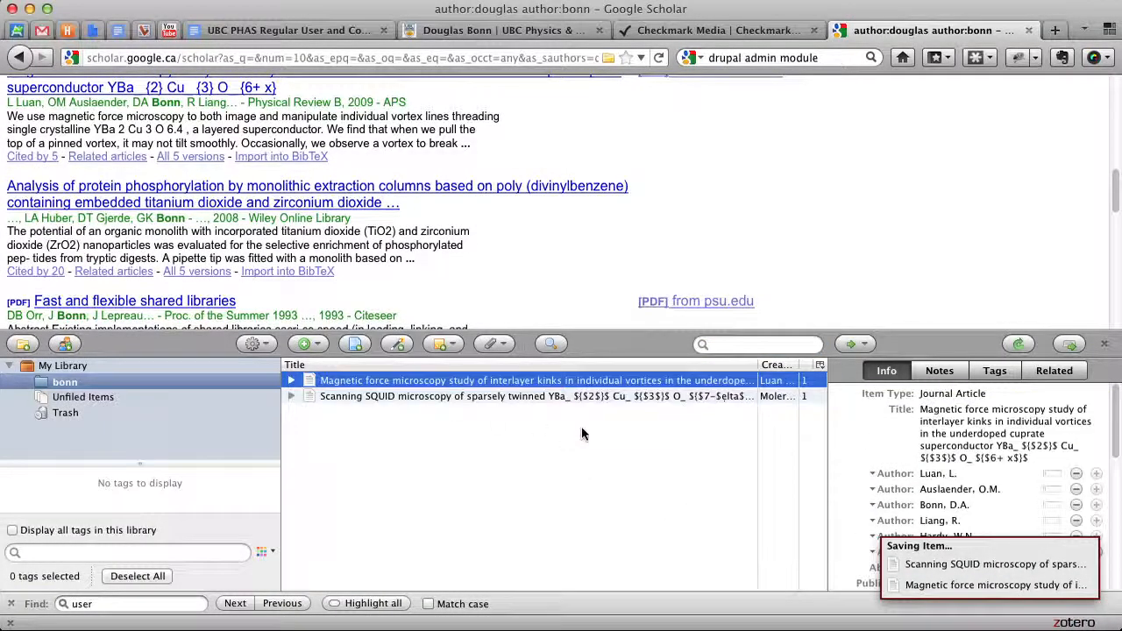
click(631, 400)
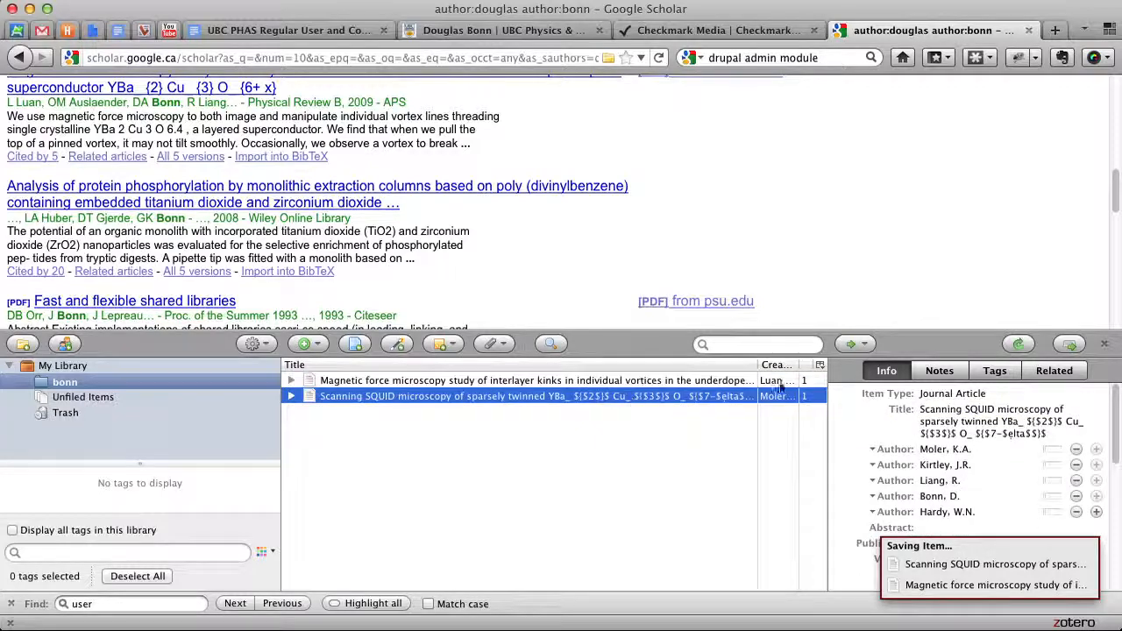
click(1104, 343)
- From the next results page, save "Metal--Insulator Transition in the Flux-Flow Resistivity" and "Properties of very underdoped YBCO" to the Zotero library
scroll(515, 474, down, 5)
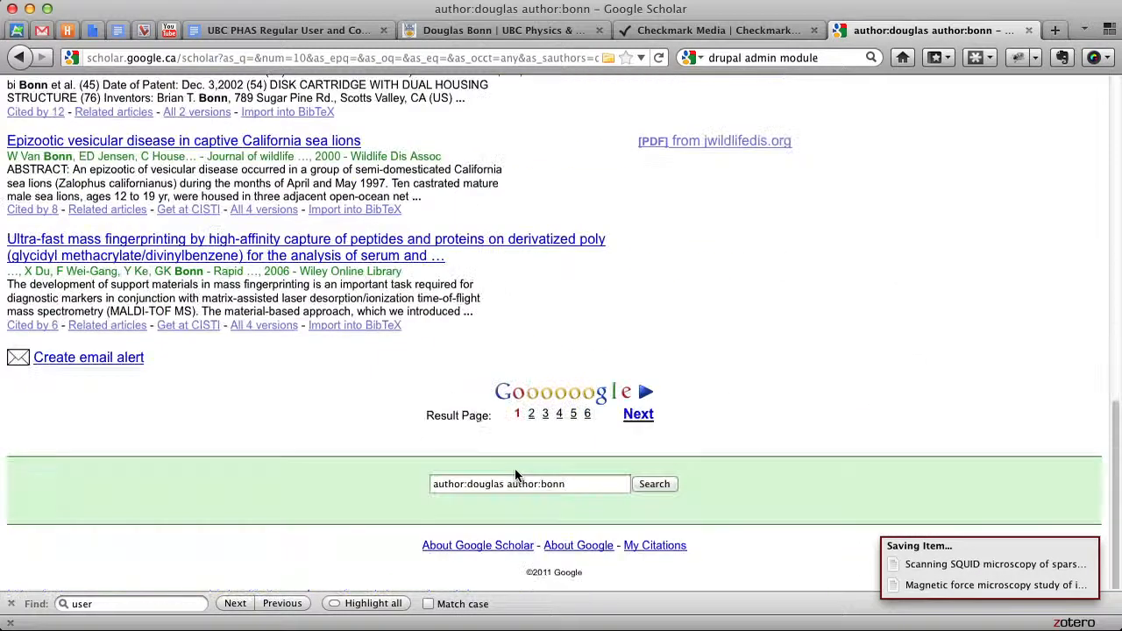
click(637, 415)
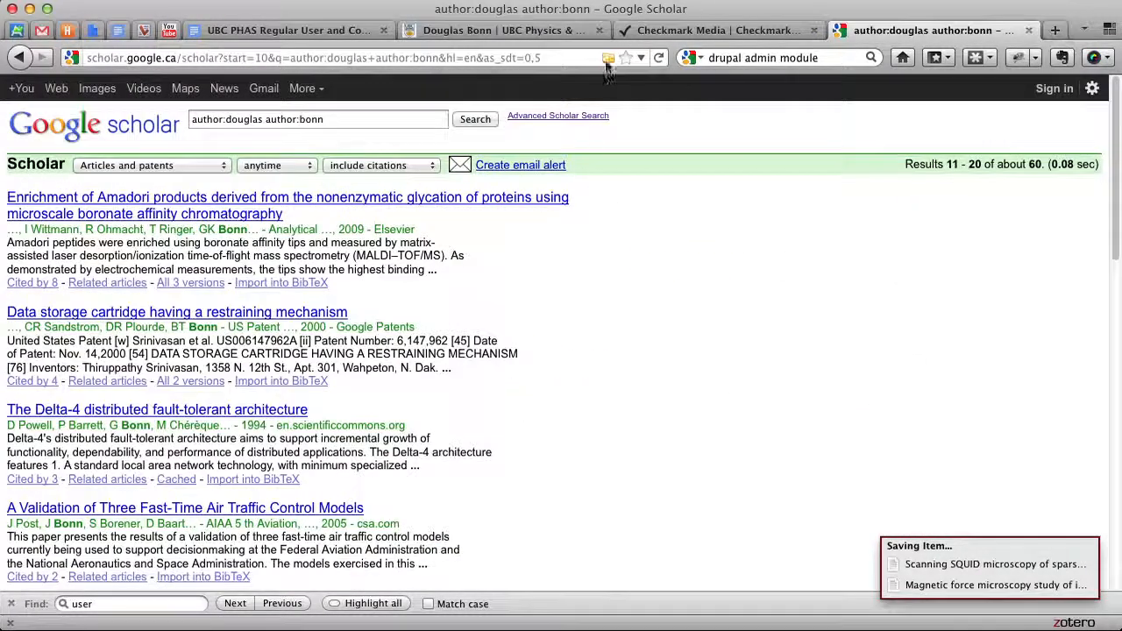
click(607, 60)
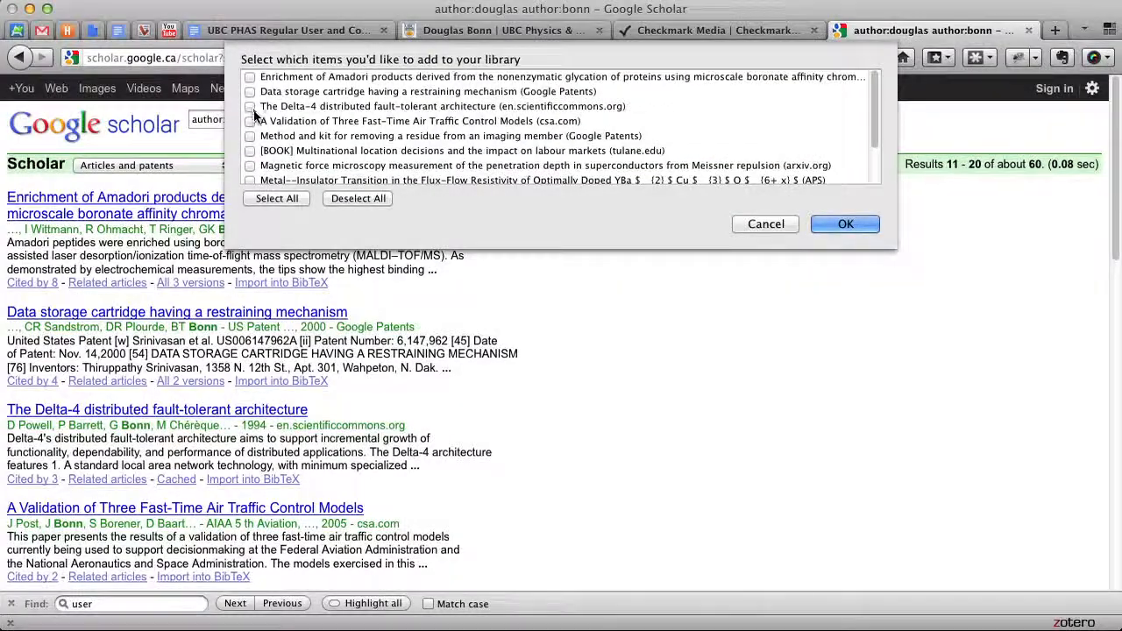
scroll(254, 120, down, 3)
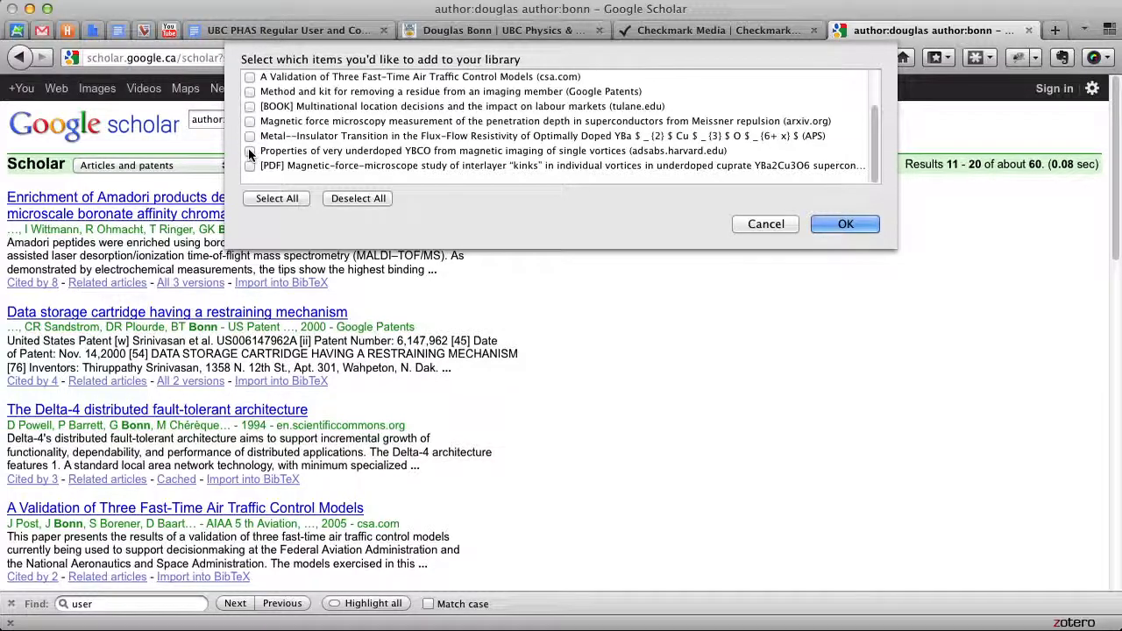
click(250, 152)
click(249, 152)
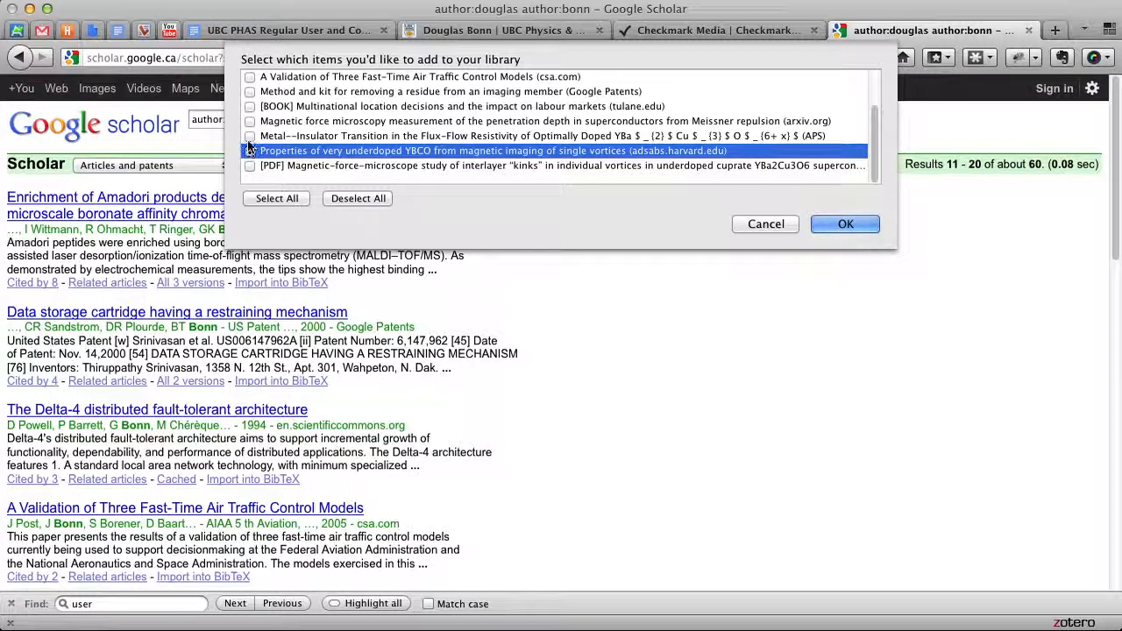
click(250, 137)
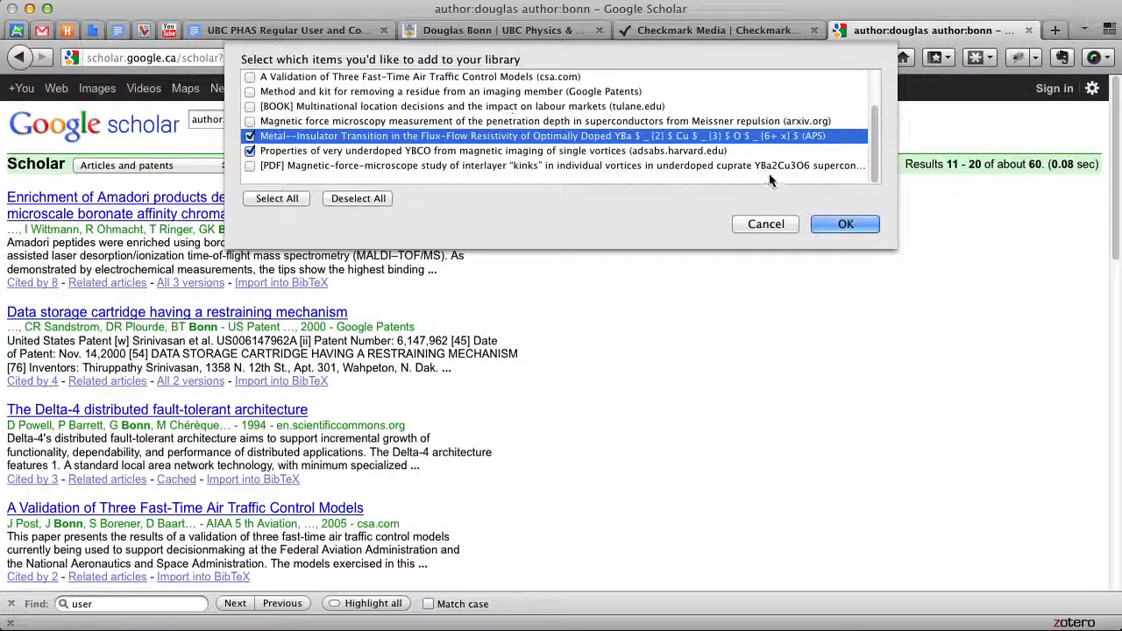
click(841, 223)
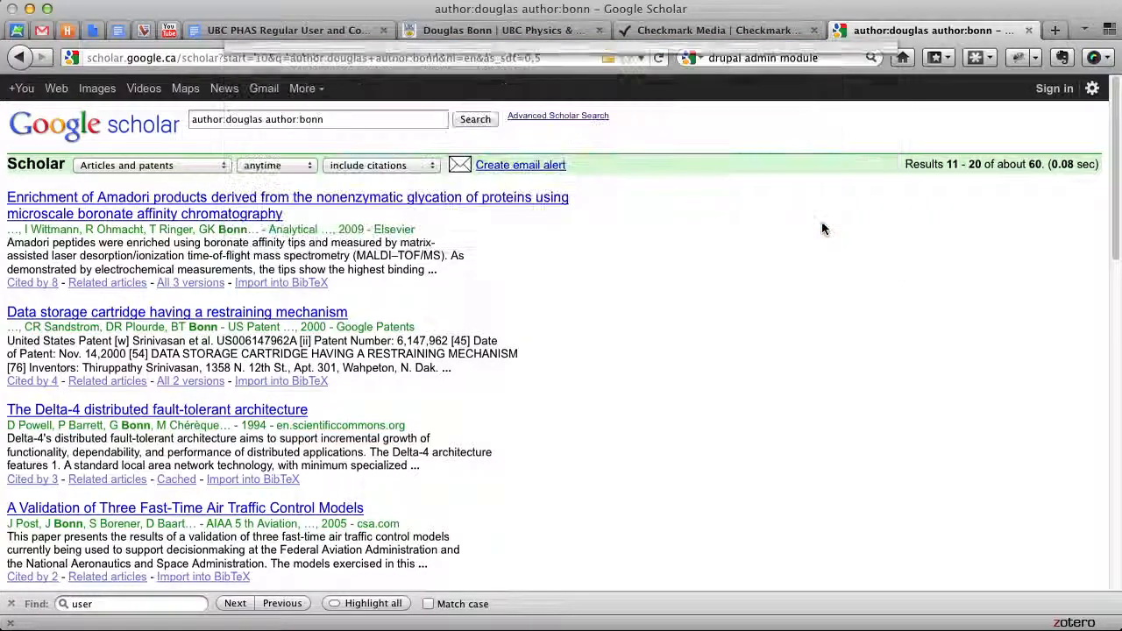
- Select all four saved articles in the Zotero library and export them in RIS format
click(1066, 620)
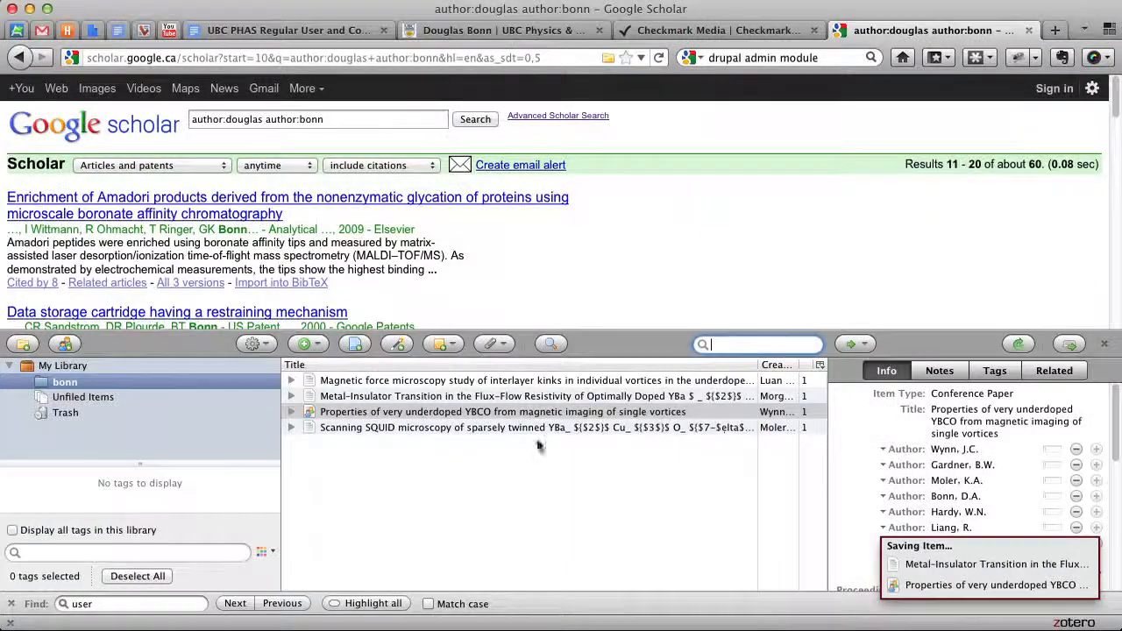
click(478, 429)
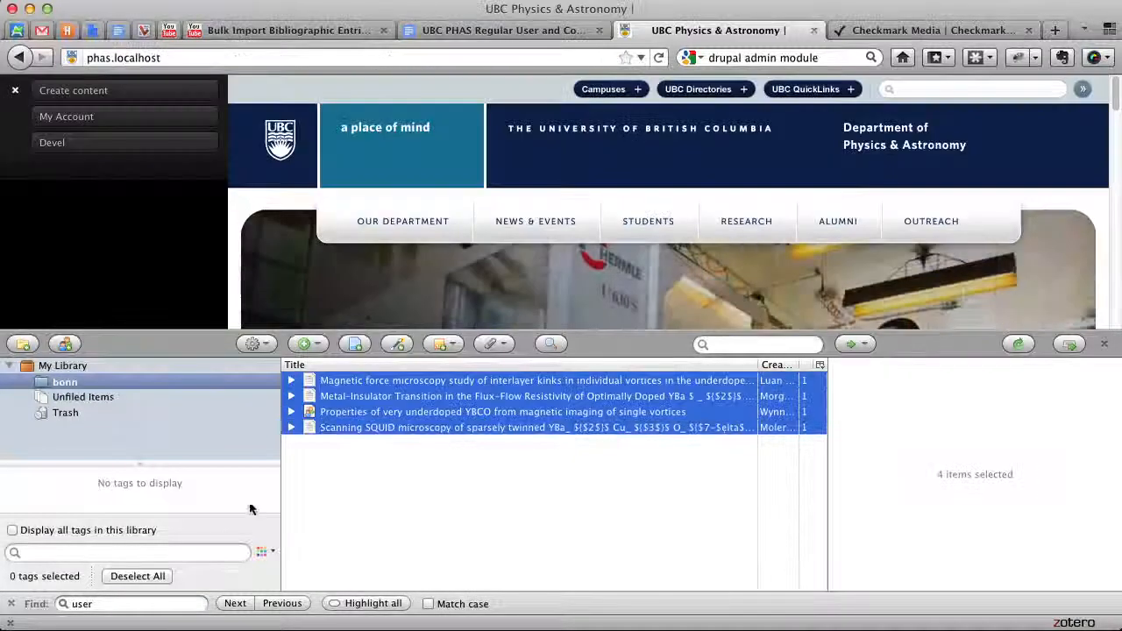
click(375, 431)
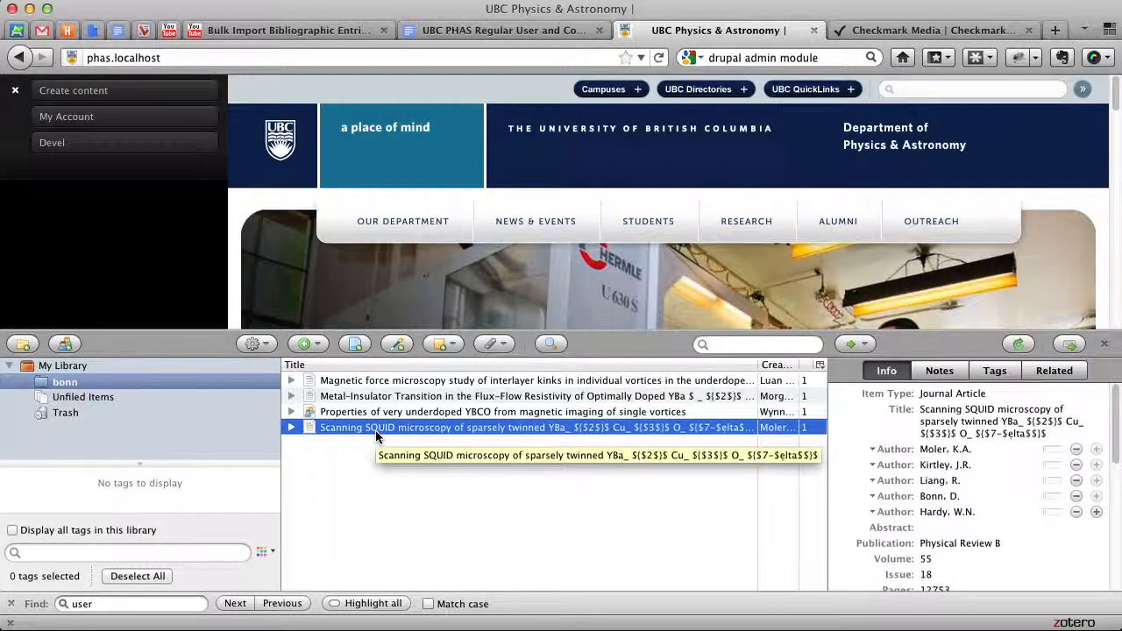
shift+click(371, 383)
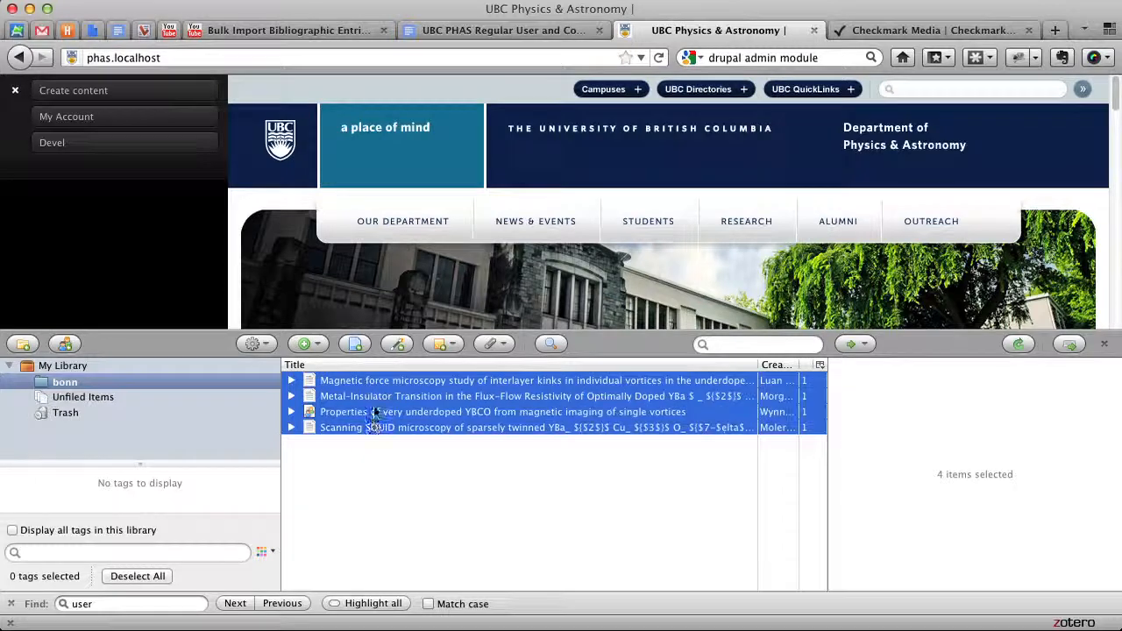
right_click(383, 404)
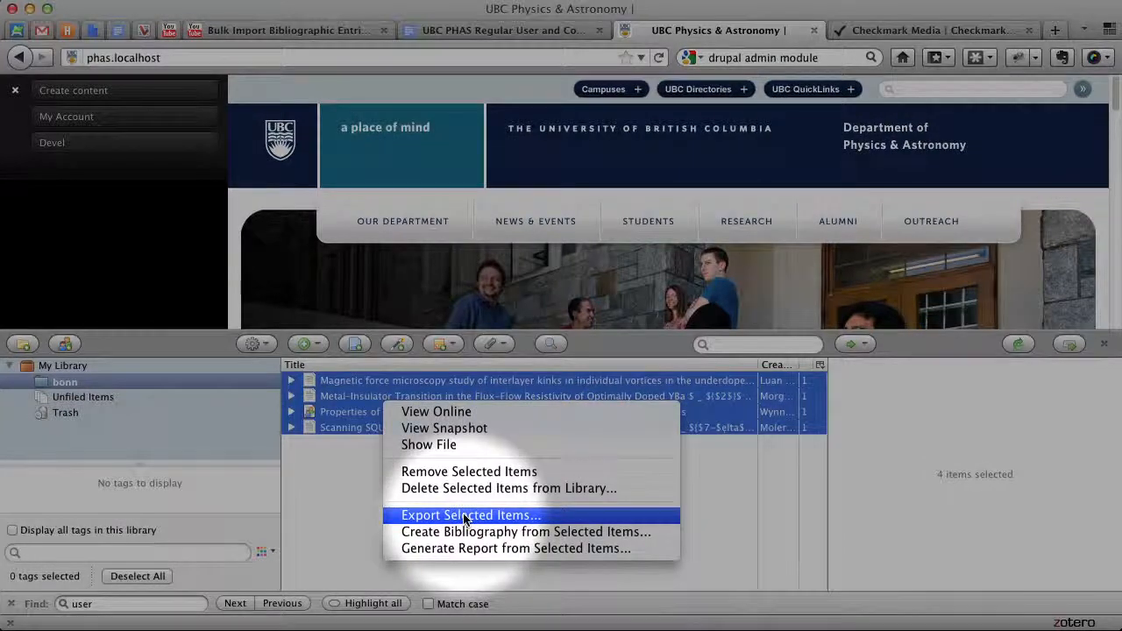
click(465, 516)
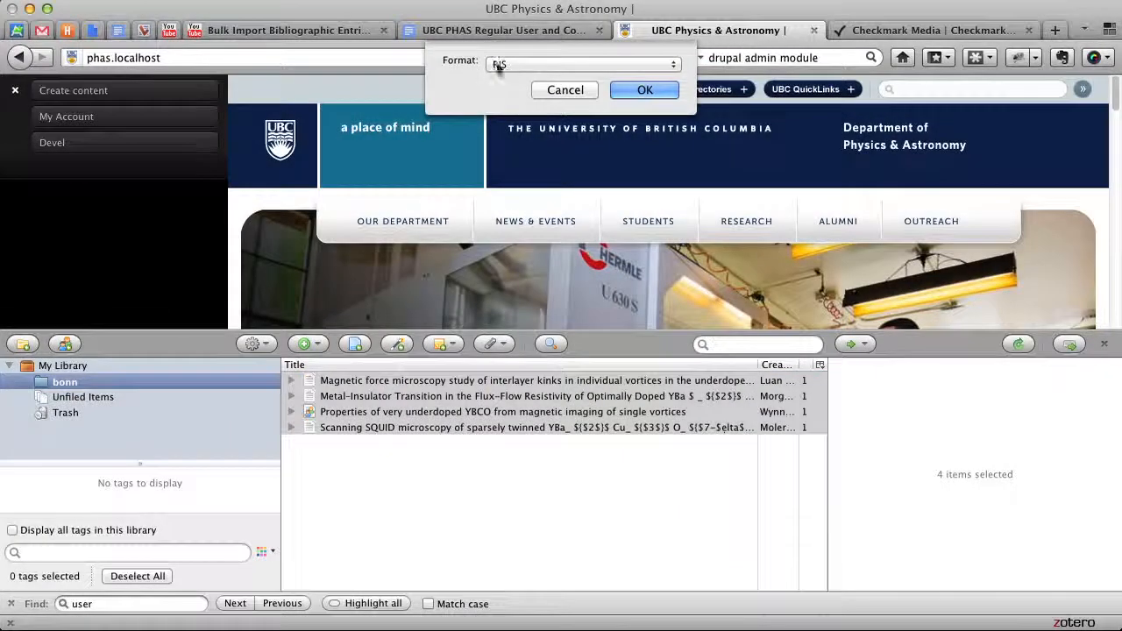
click(498, 65)
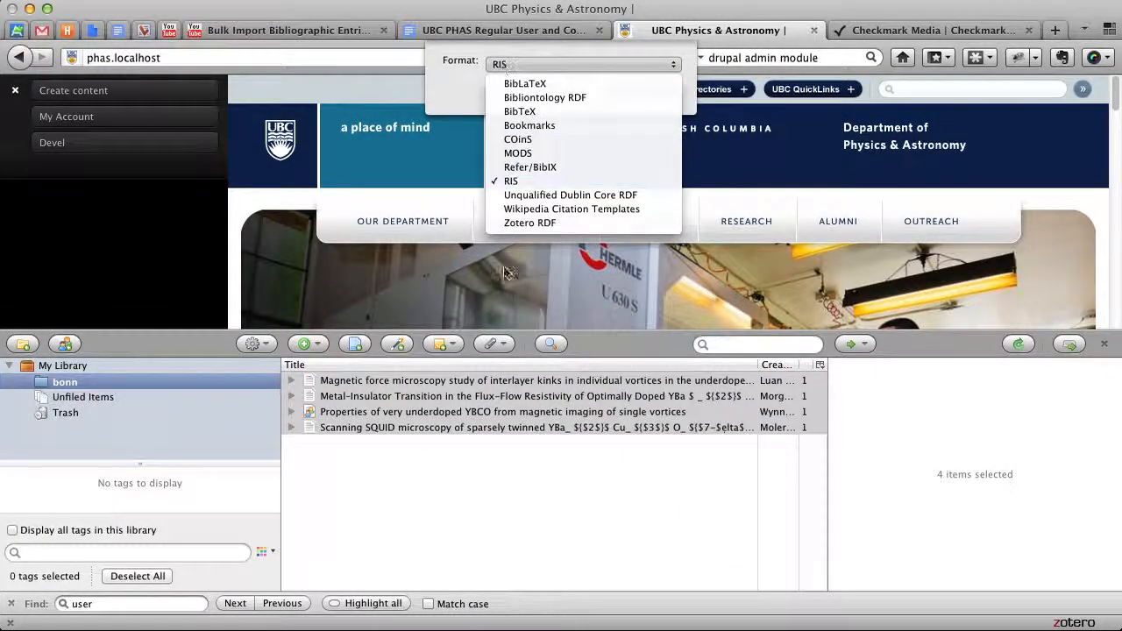
click(517, 181)
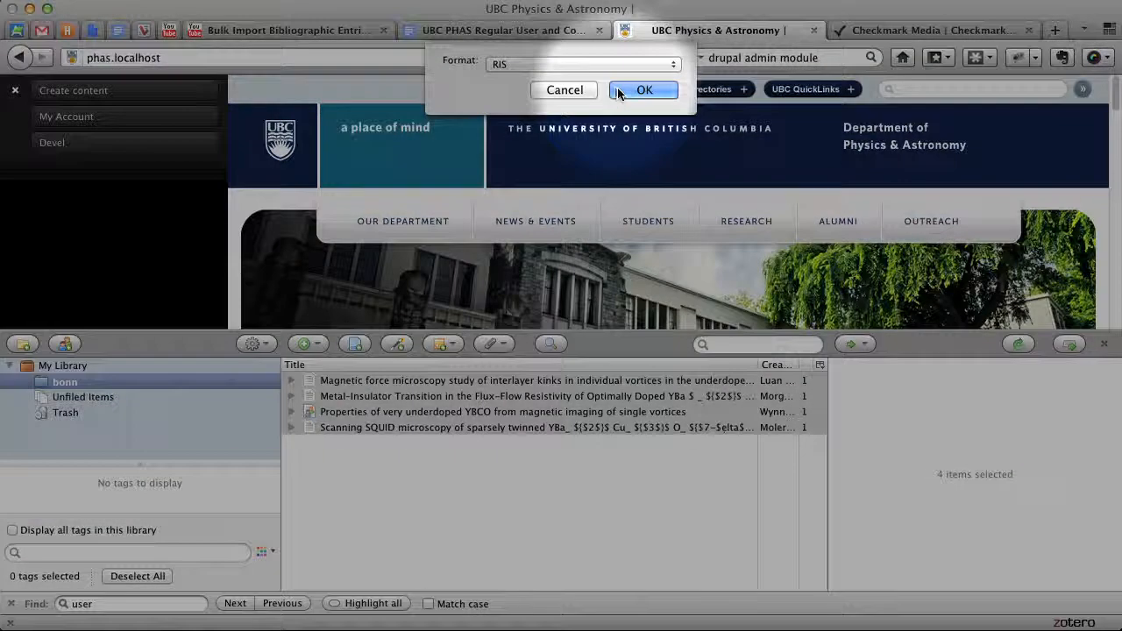
click(631, 91)
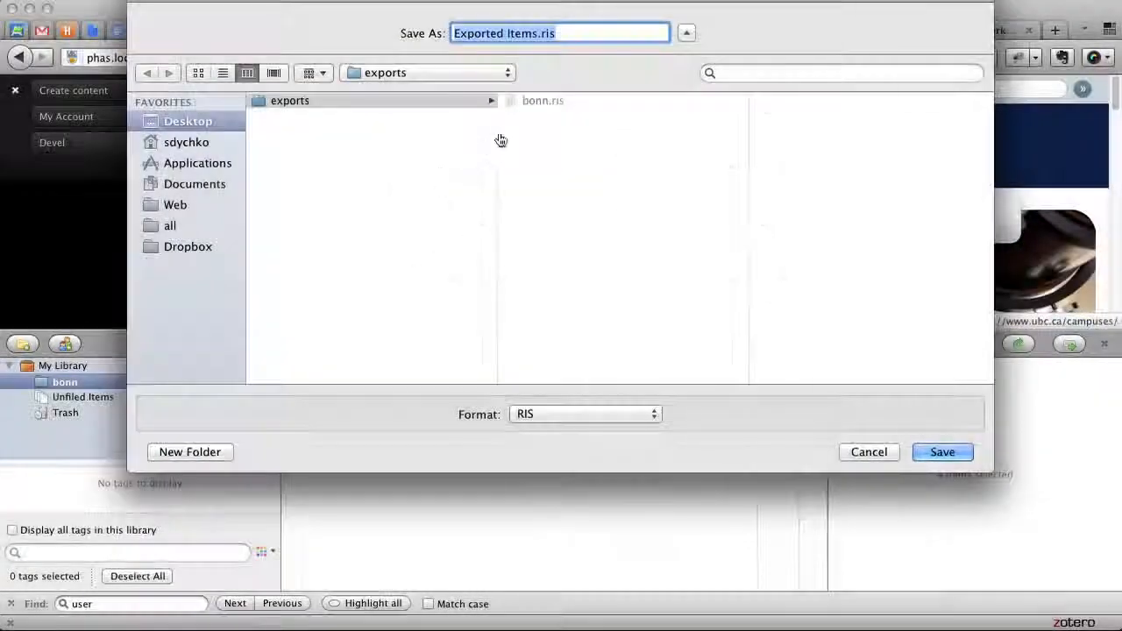
- Save the RIS export in the exports folder under the researcher's lowercase surname, replacing the existing file
drag(536, 33, 428, 33)
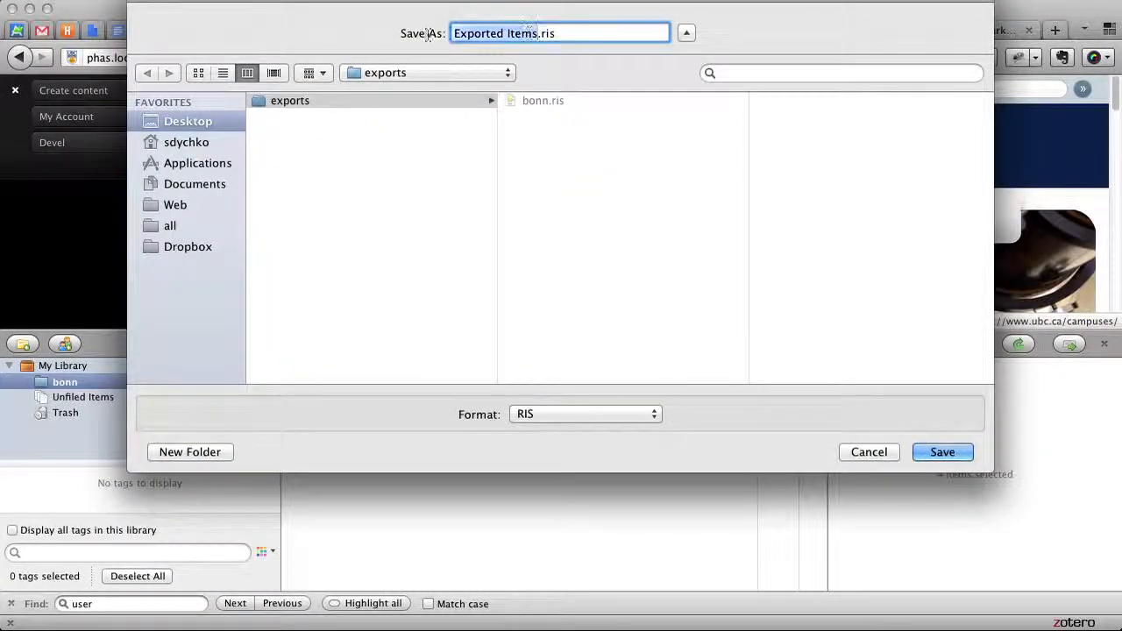
text(bonn)
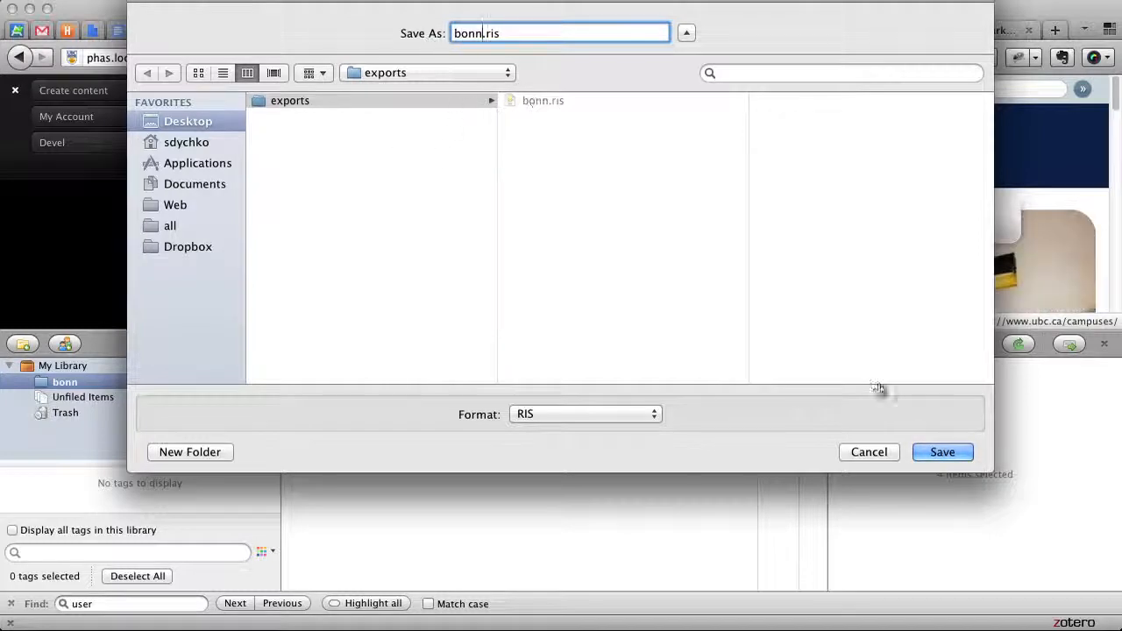
click(939, 451)
click(697, 109)
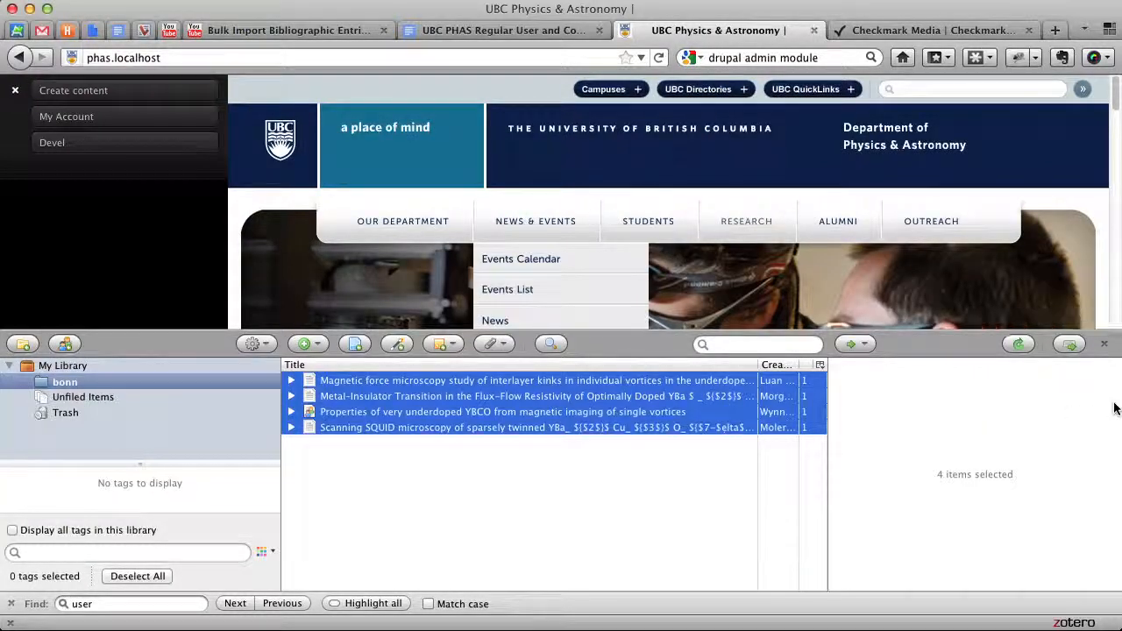
- Close the Zotero library and open the website's bulk import form for bibliographic entries
click(1103, 343)
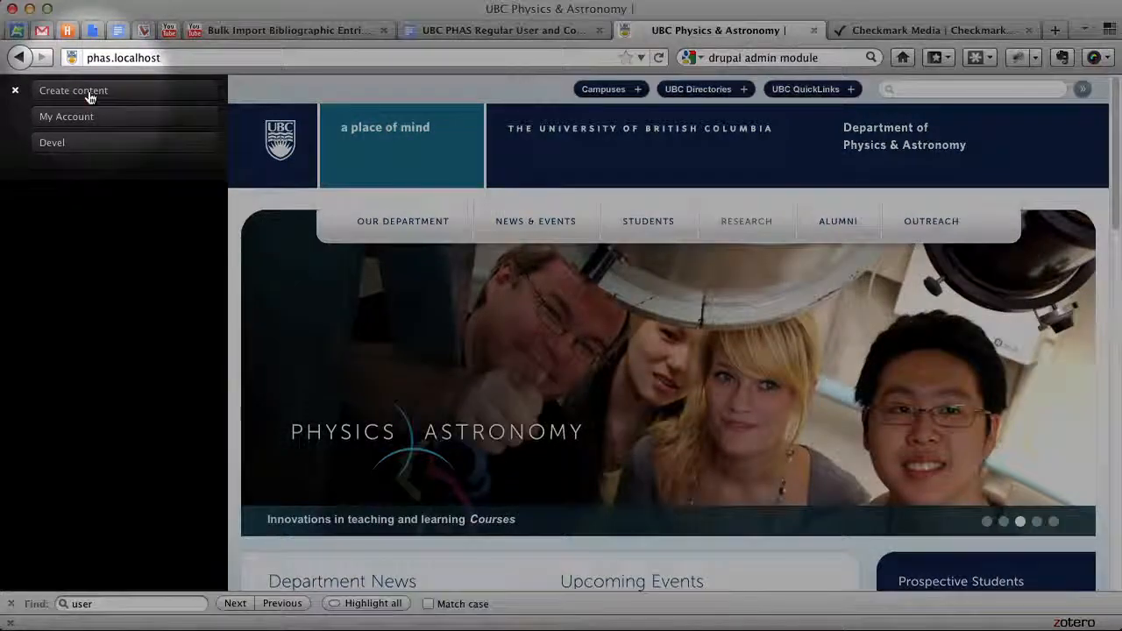
click(88, 92)
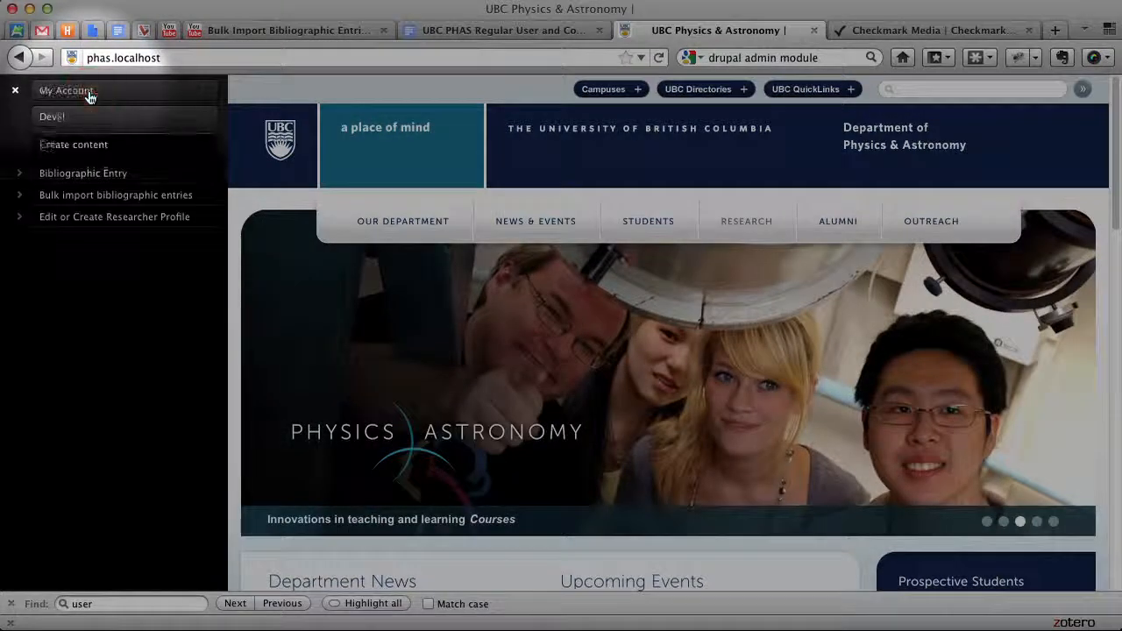
click(114, 197)
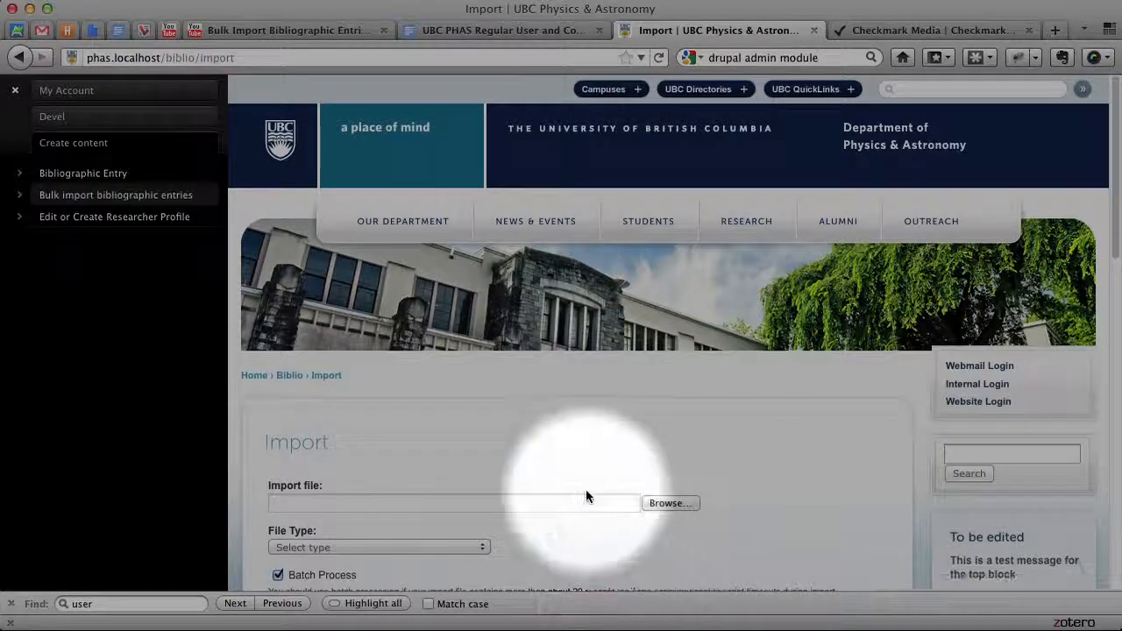
- Choose the researcher's RIS file from the exports folder on the desktop as the import file
scroll(606, 543, down, 2)
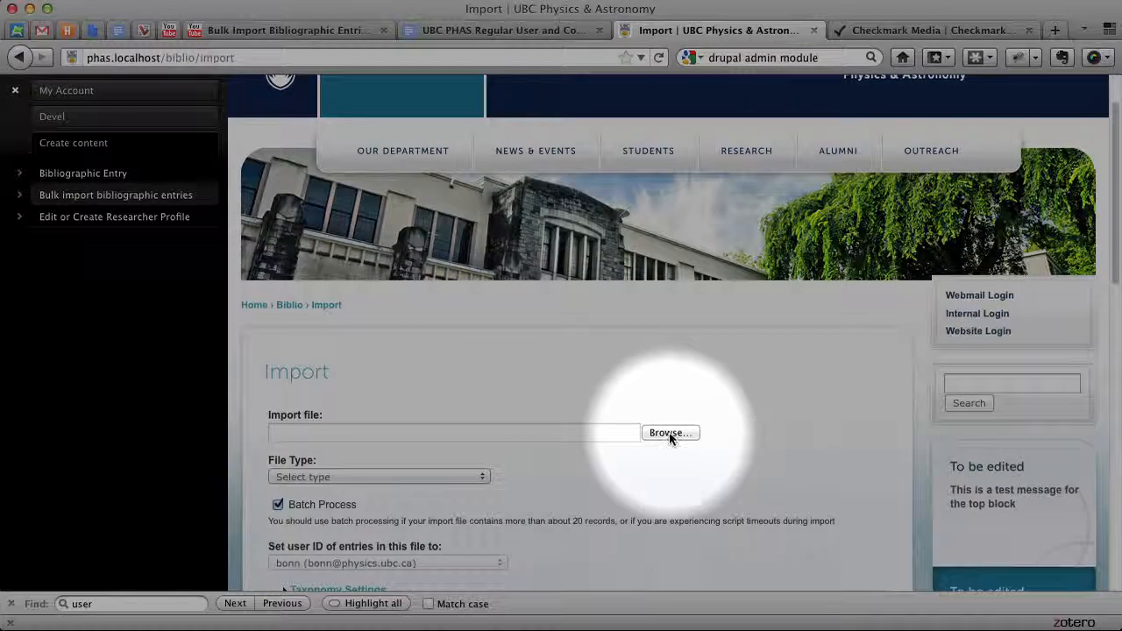
click(669, 434)
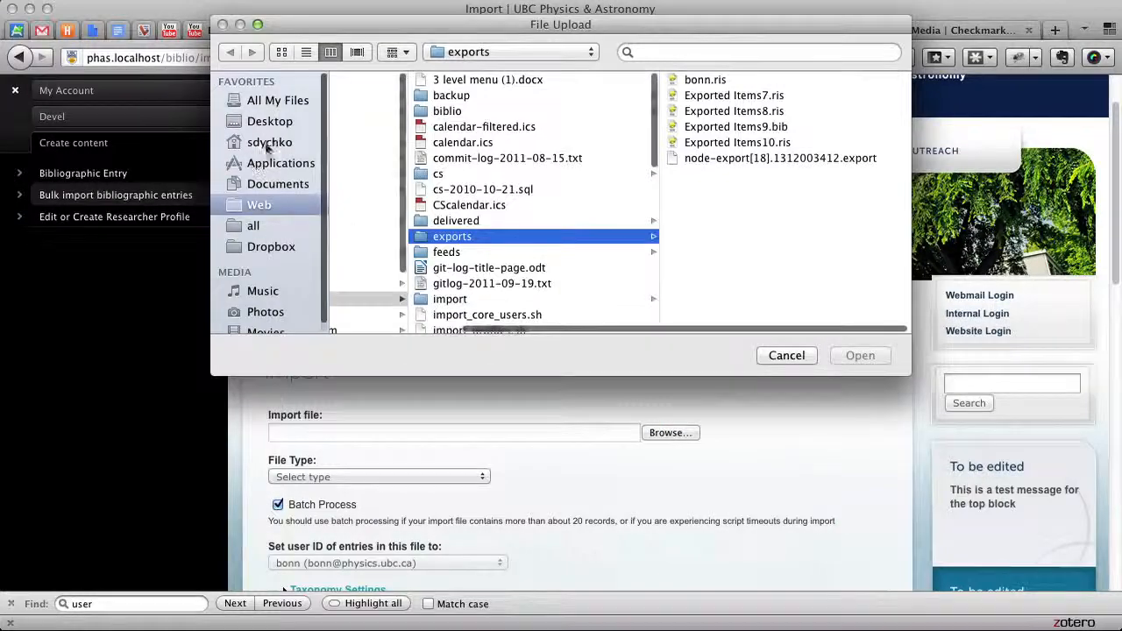
click(261, 122)
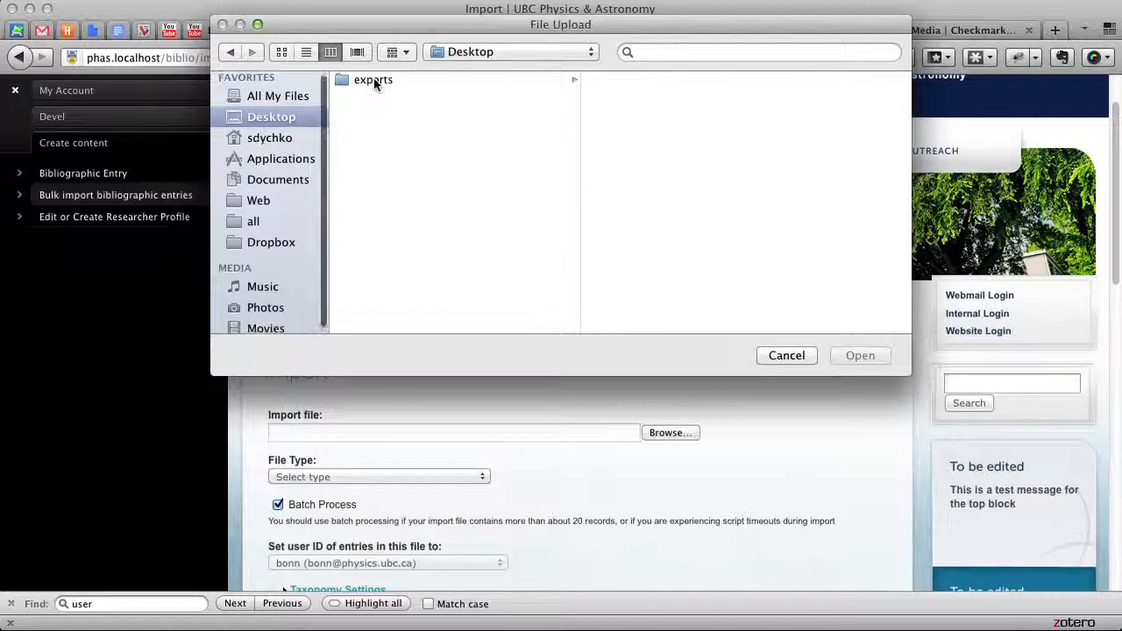
click(375, 81)
click(622, 79)
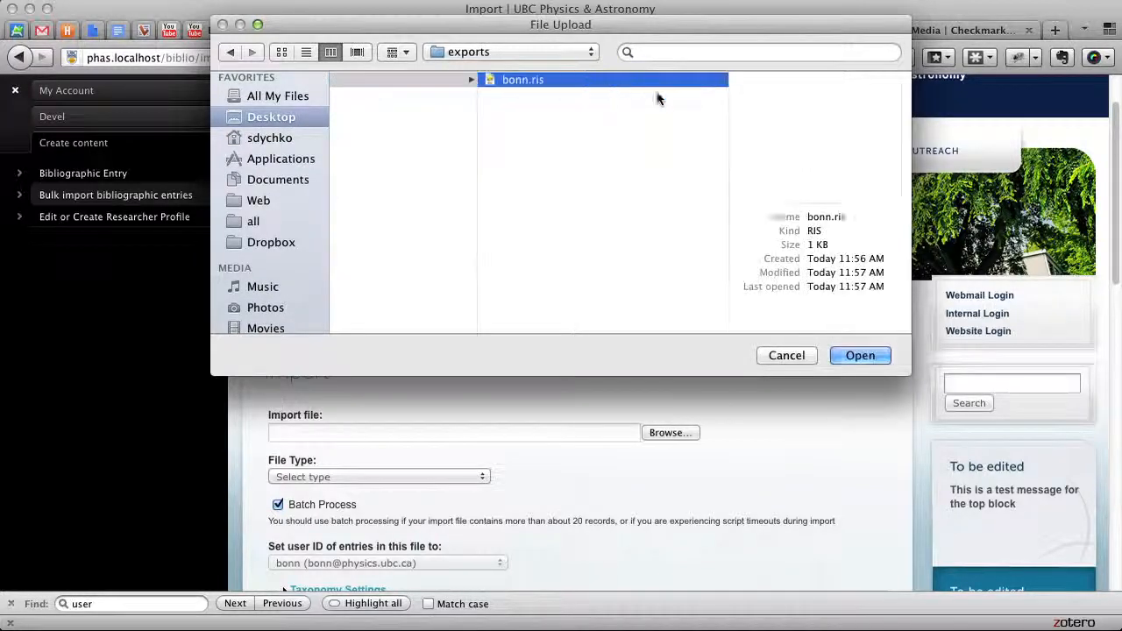
key(Return)
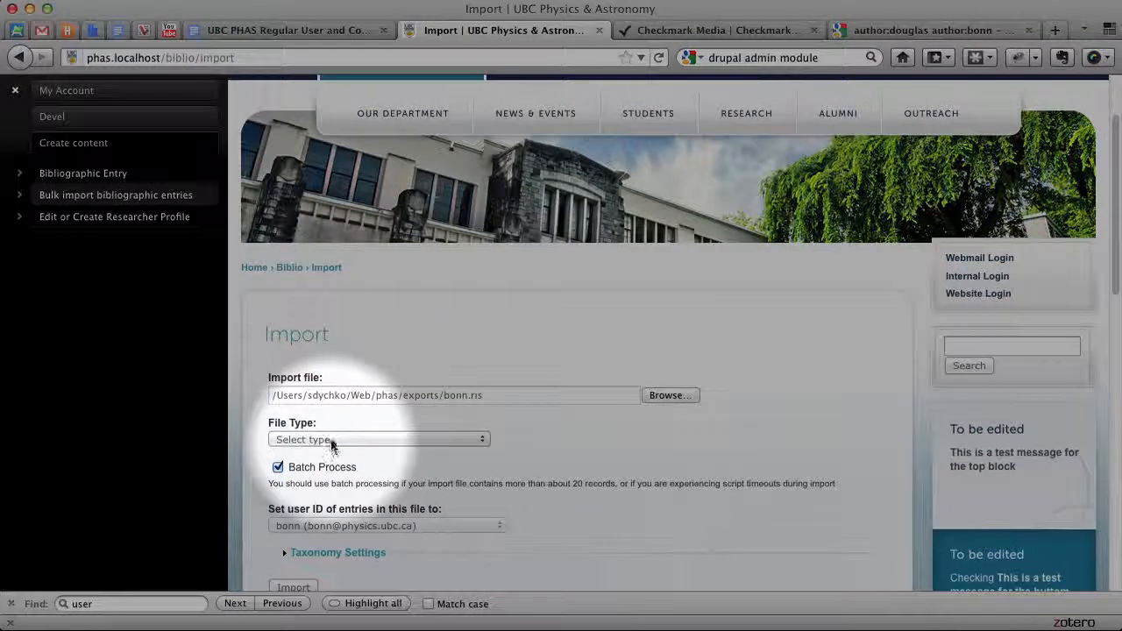
- Set the import file type to RIS and run the import with batch processing left on
click(329, 440)
click(303, 534)
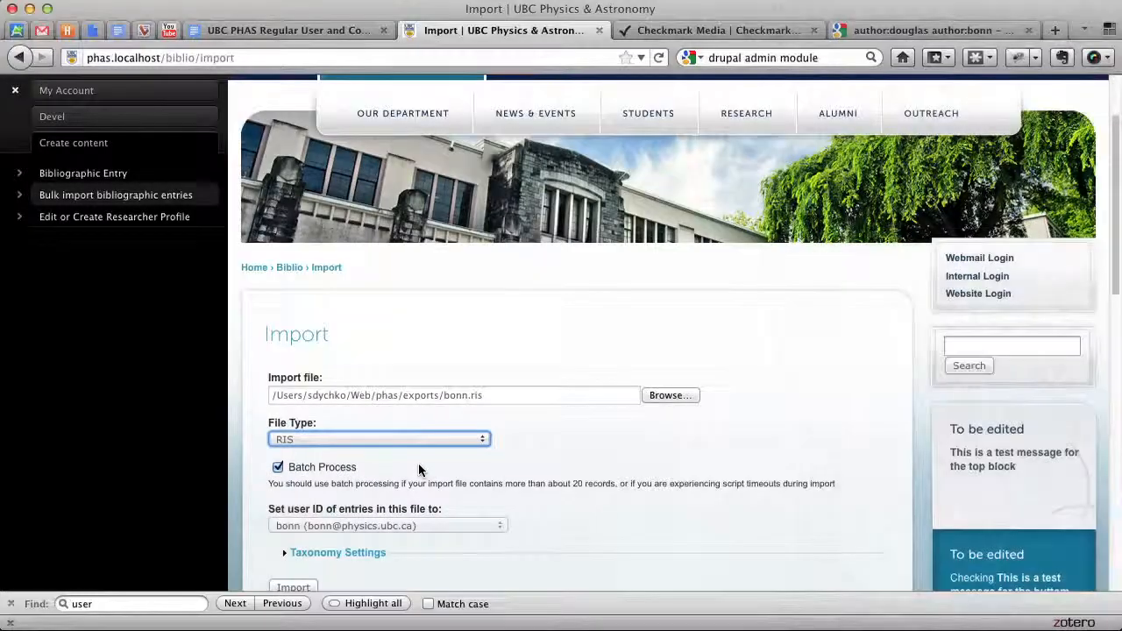
scroll(418, 469, down, 1)
click(385, 374)
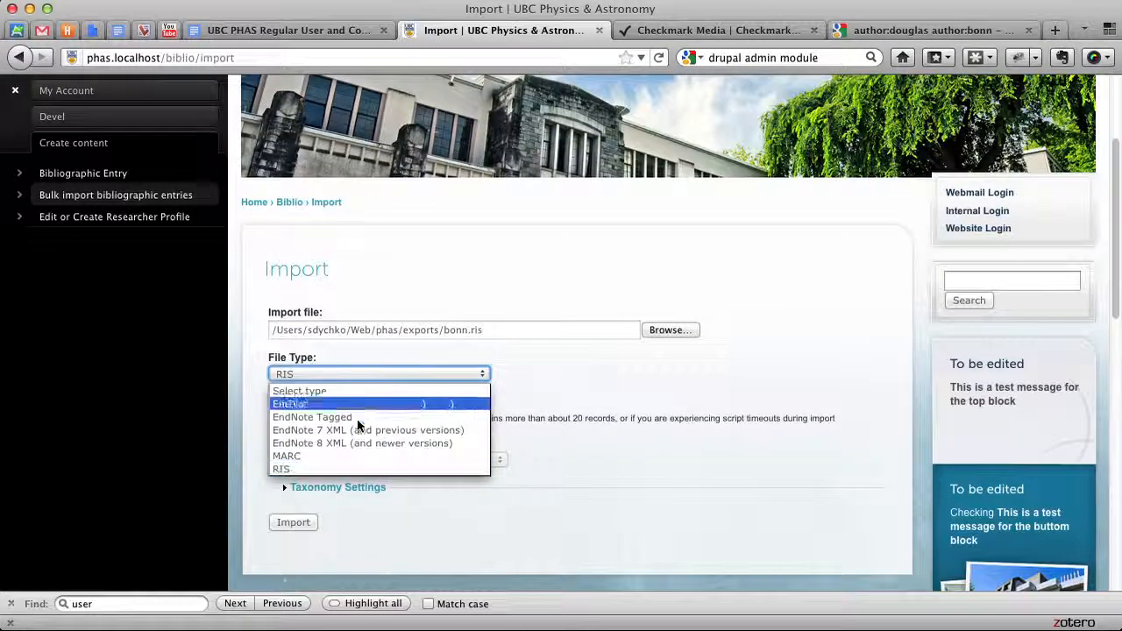
click(351, 469)
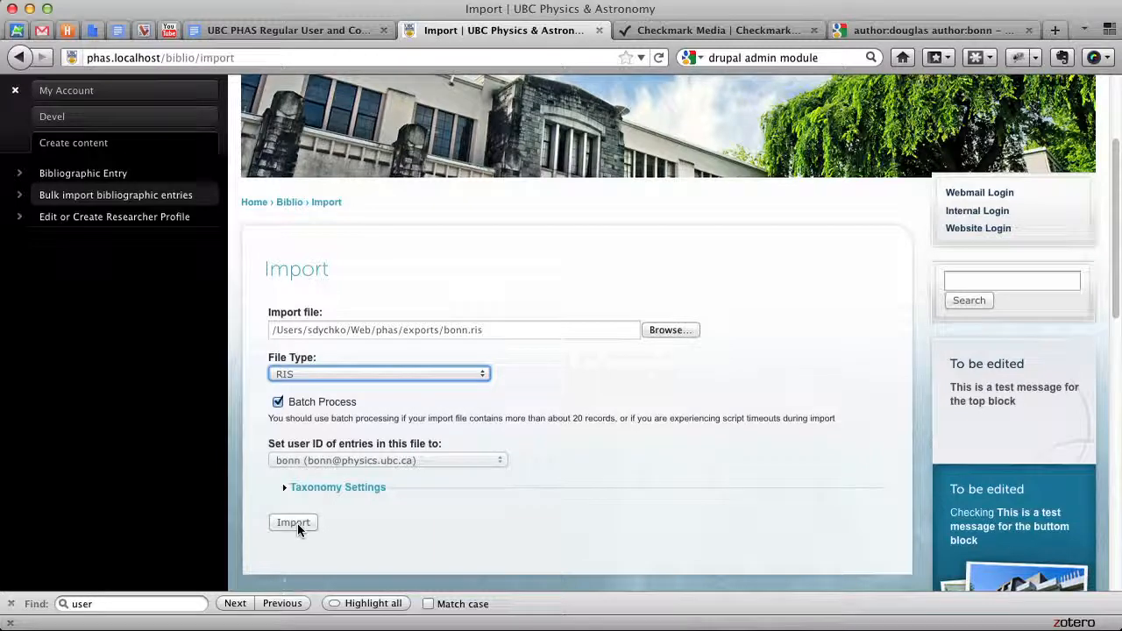
click(298, 525)
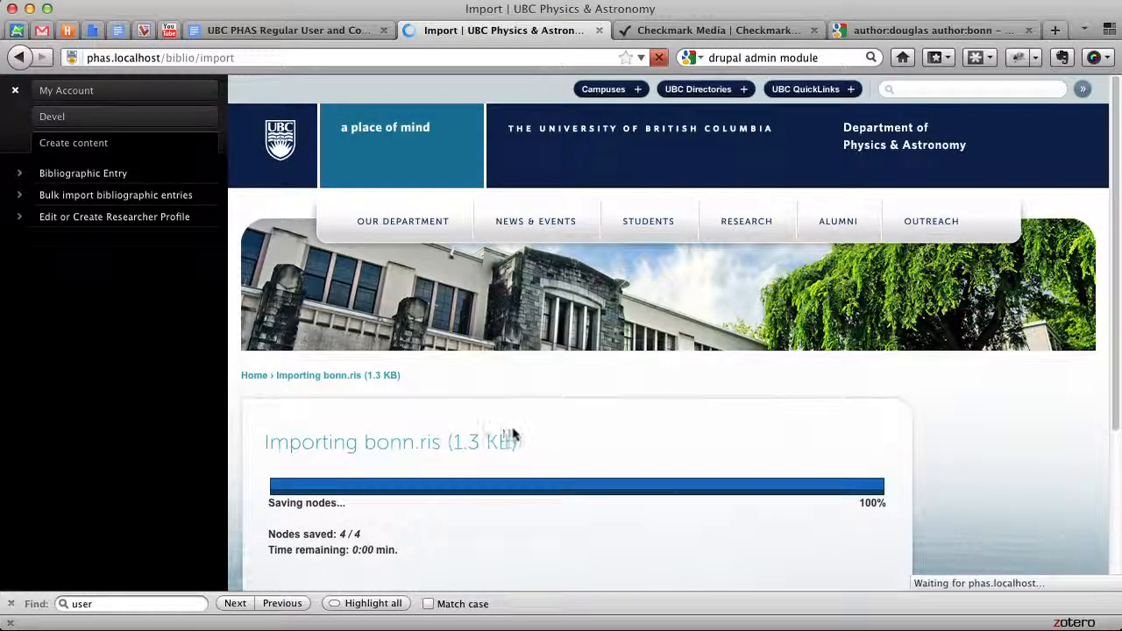
- Open the researcher's account page and review the imported entries in the publications list
scroll(574, 431, down, 2)
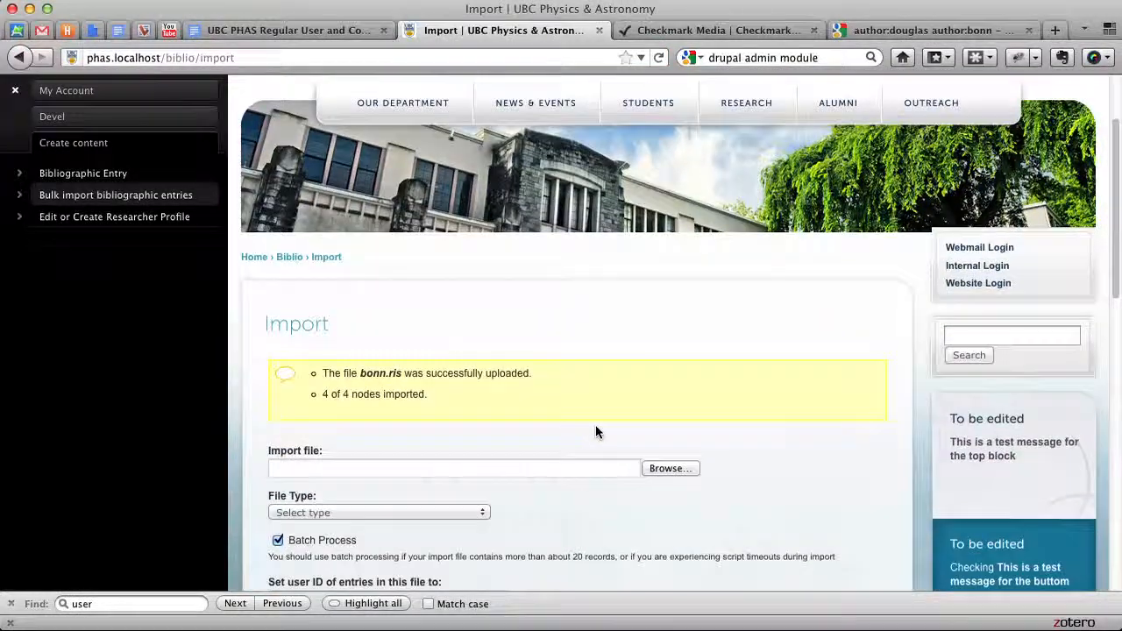
scroll(833, 444, down, 10)
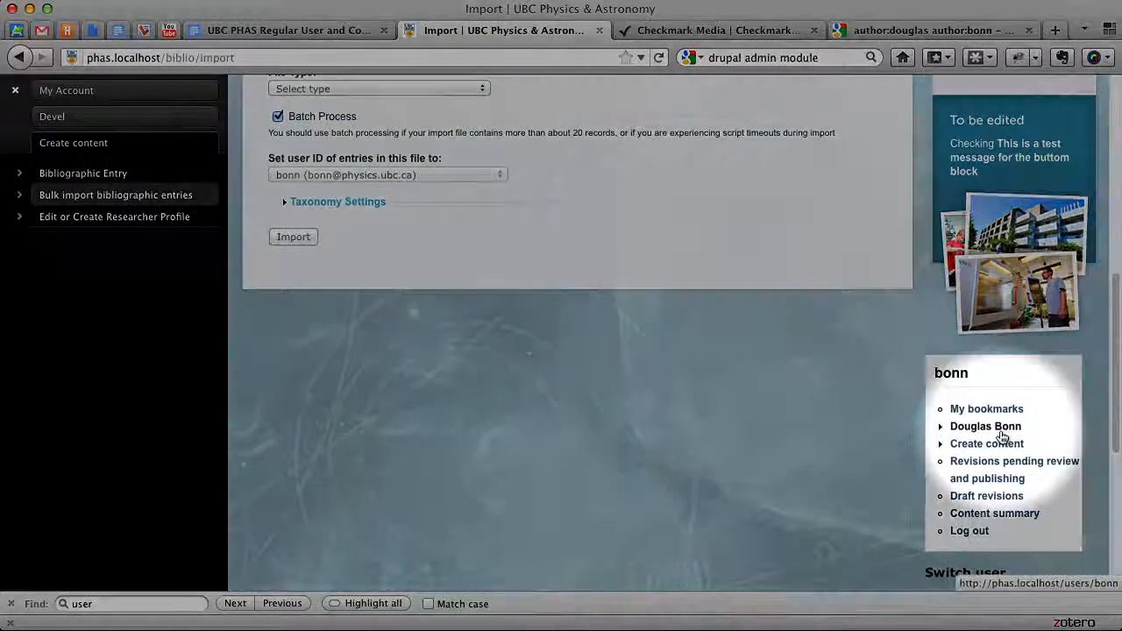
click(999, 431)
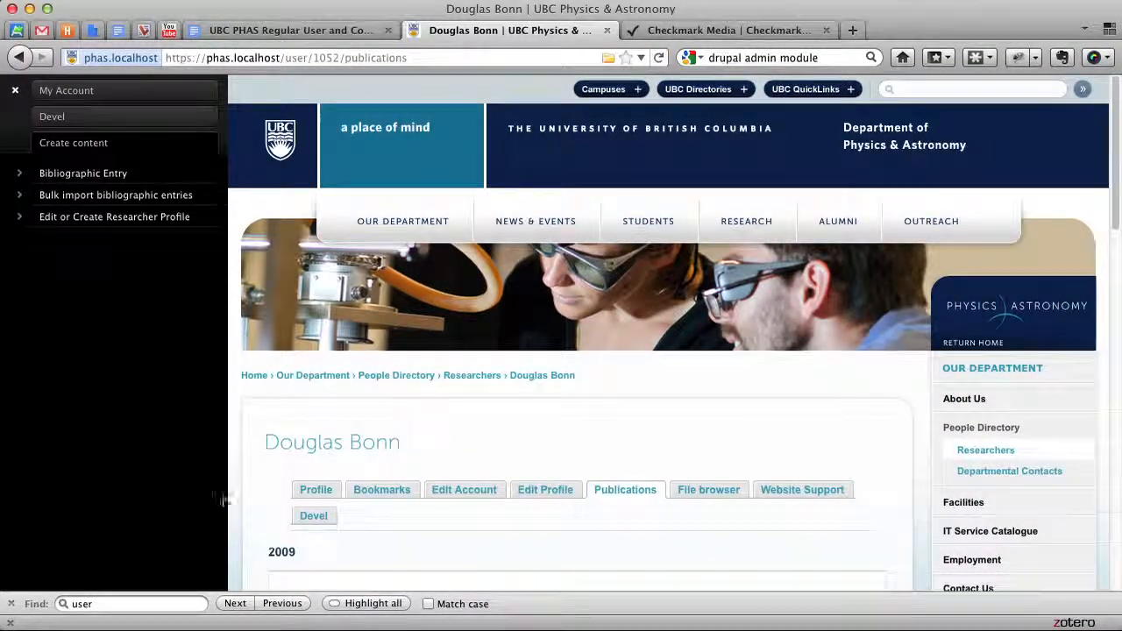
scroll(246, 500, down, 5)
scroll(246, 501, down, 7)
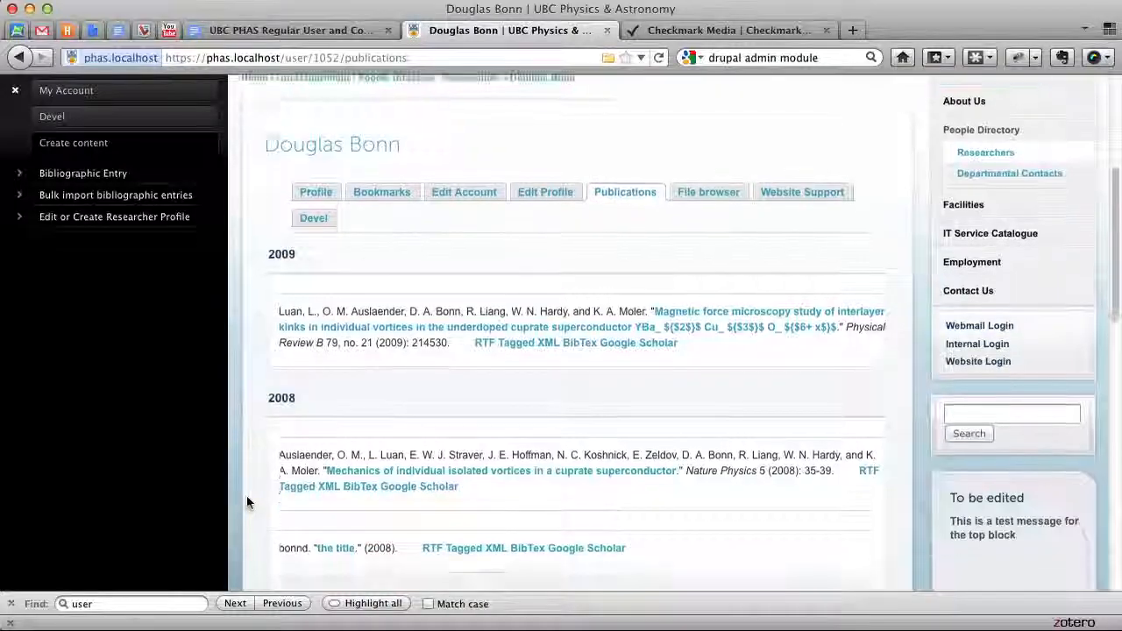
scroll(247, 502, down, 5)
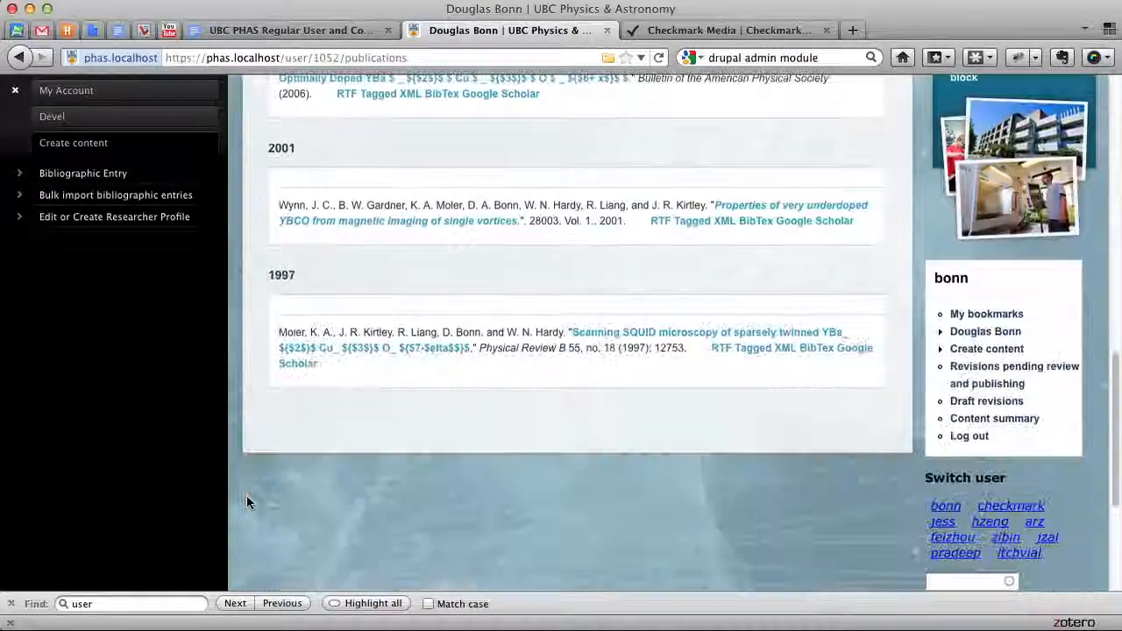
scroll(246, 495, up, 15)
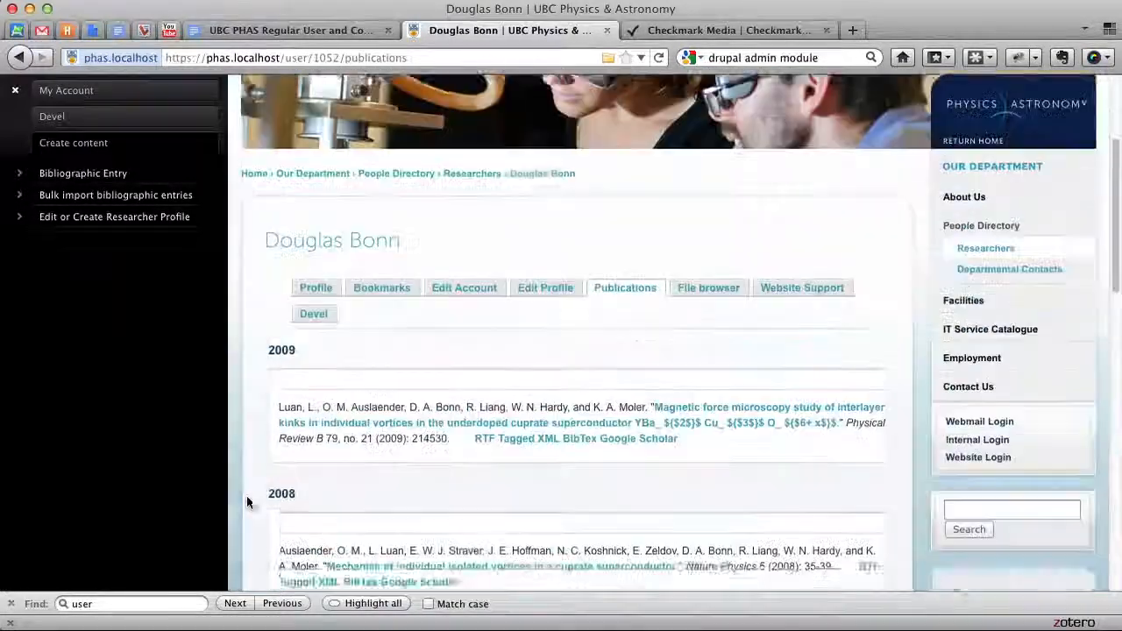